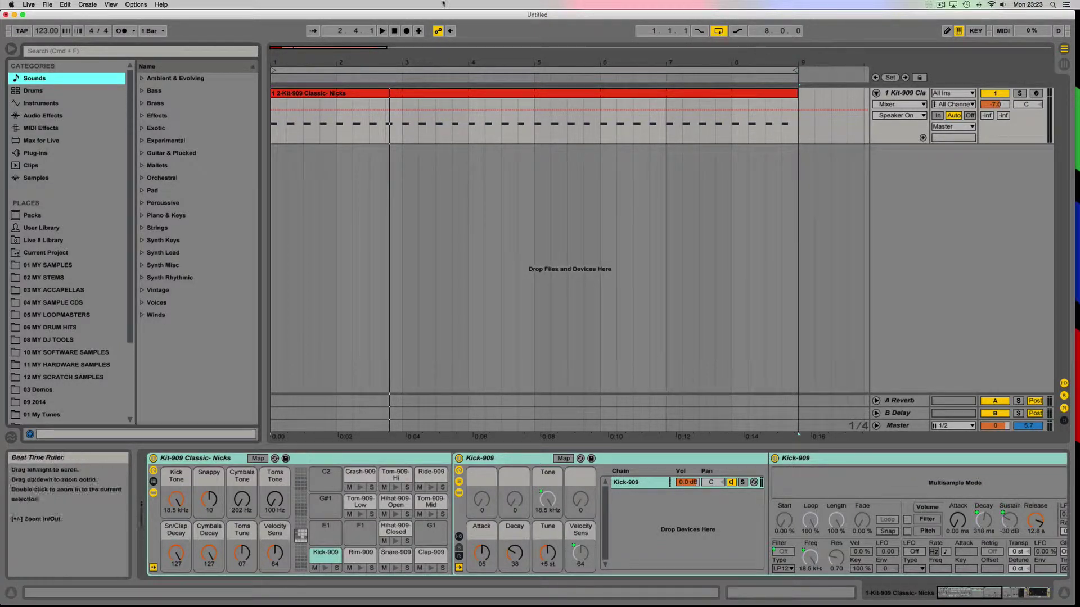
Play the kick drum loop on its own, repeat it with the metronome on, and switch the metronome off again.
click(382, 31)
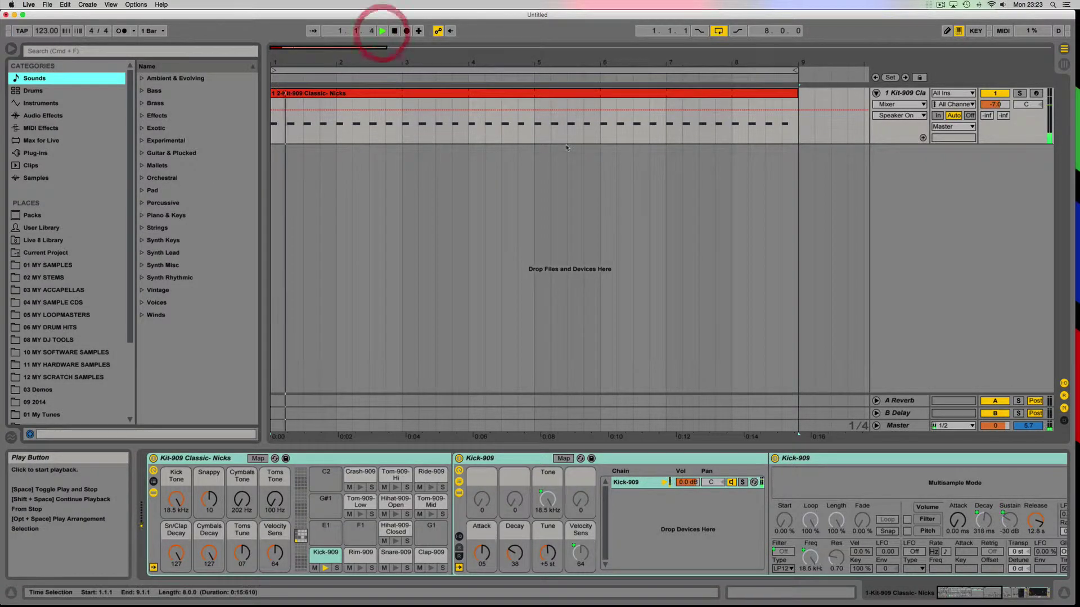
click(396, 31)
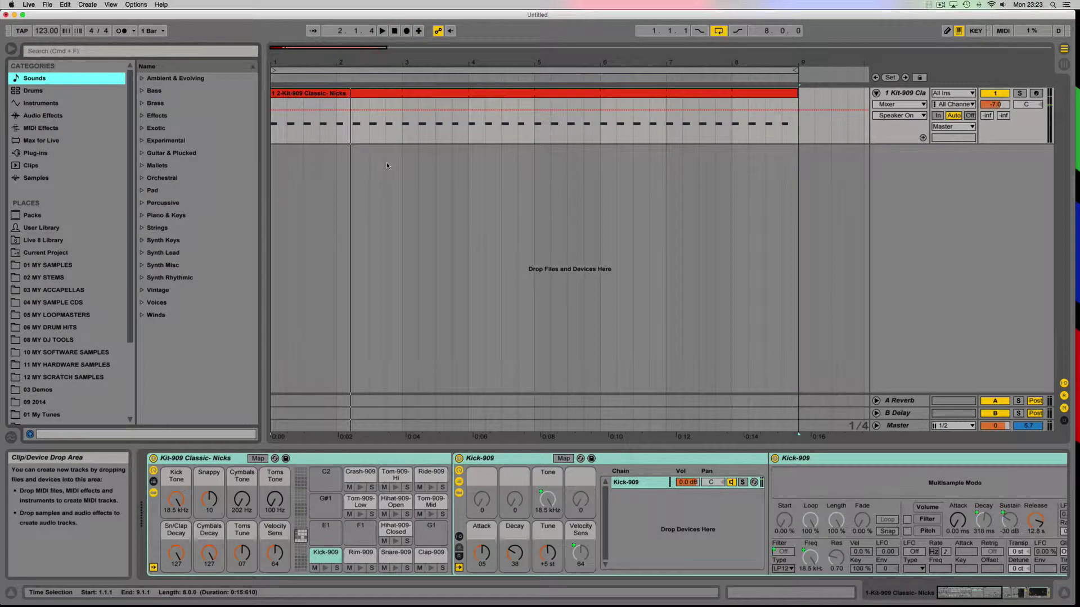
click(121, 31)
click(382, 31)
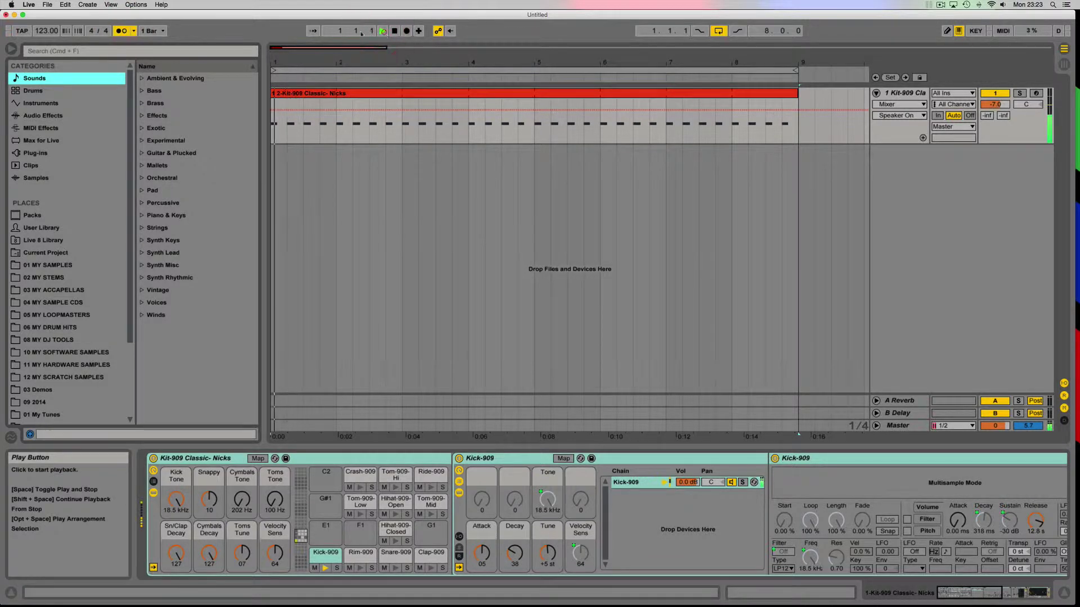
click(121, 31)
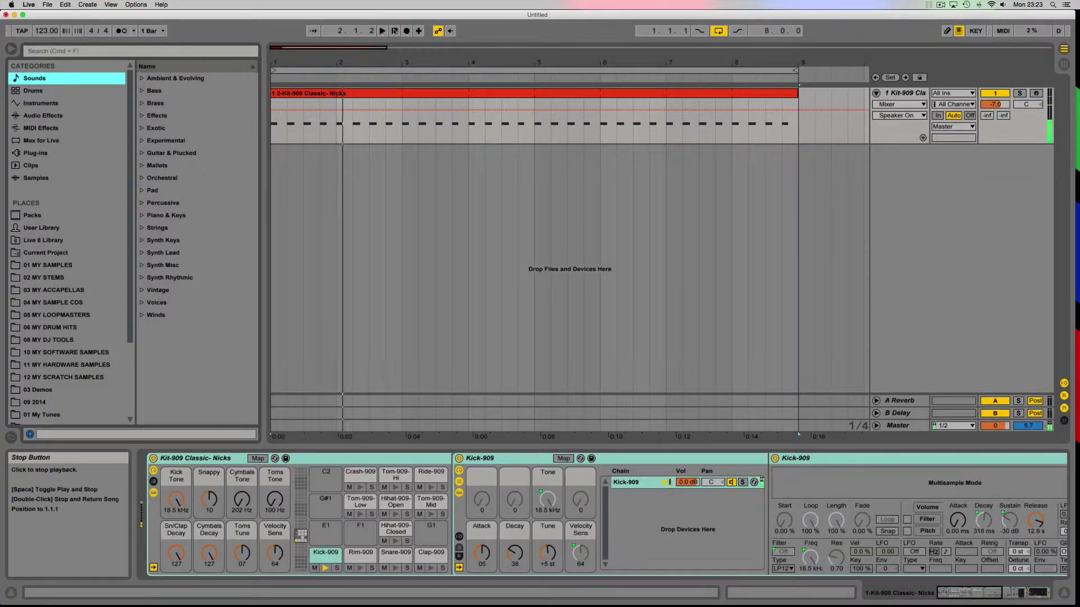
Find the Operator instrument in the browser, add it to a new track below the kick track, and show its device controls.
click(34, 91)
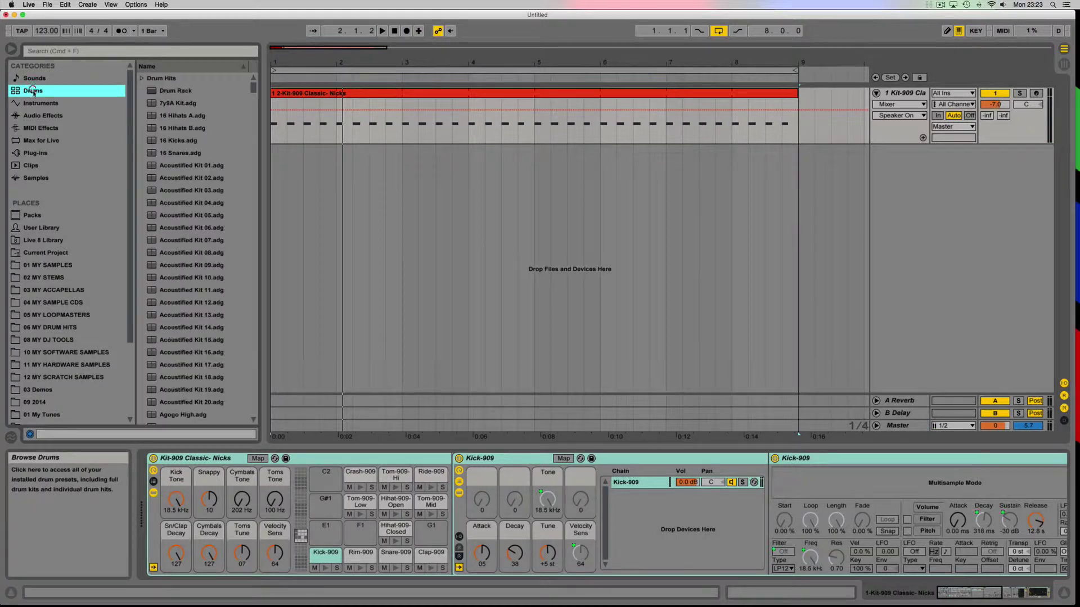
click(40, 103)
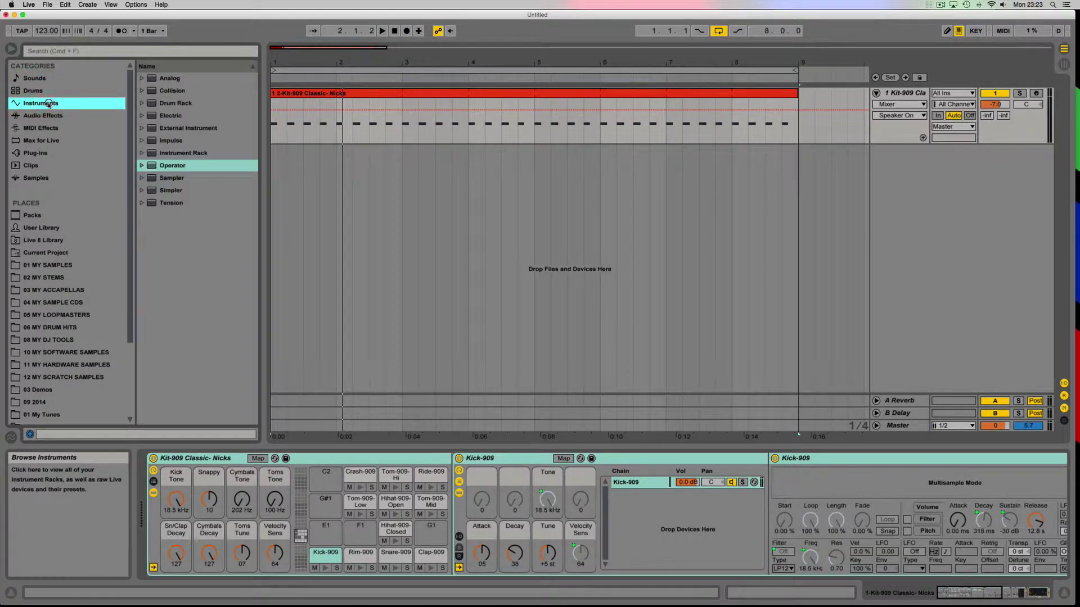
click(141, 166)
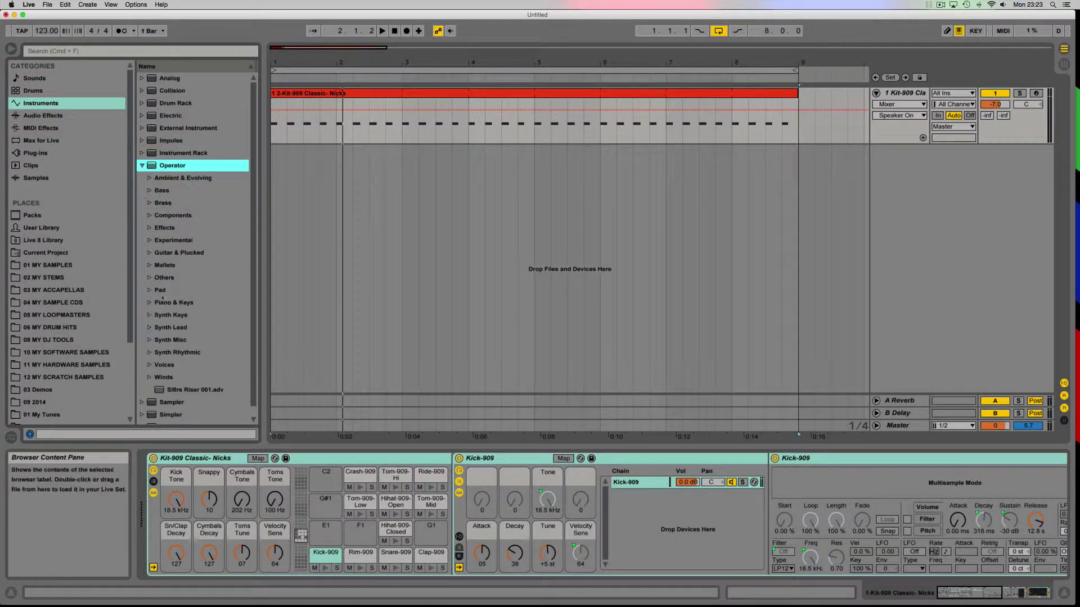
click(143, 167)
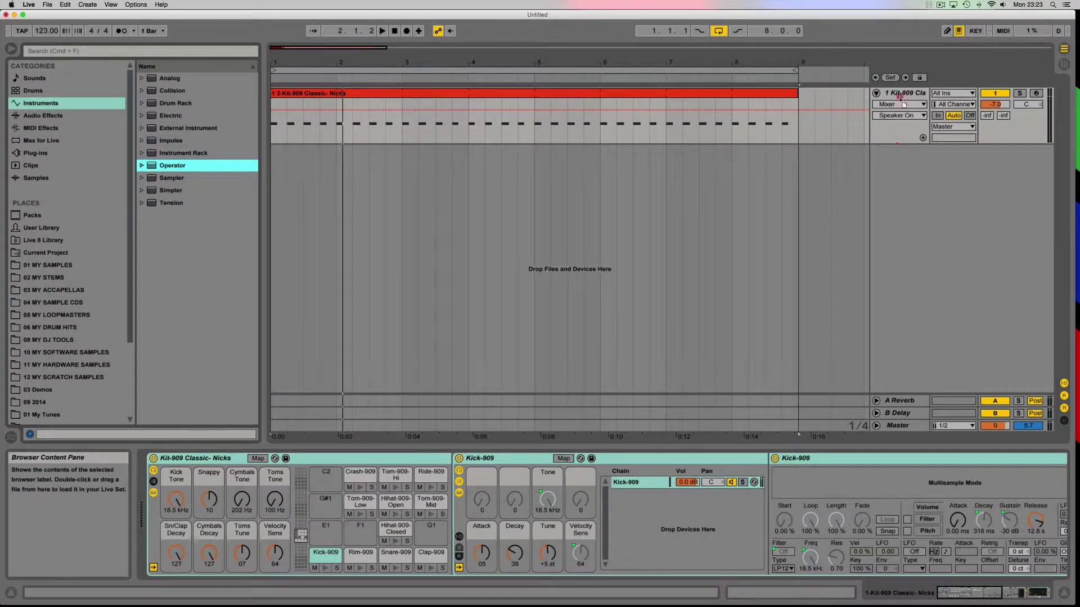
drag(899, 163, 898, 159)
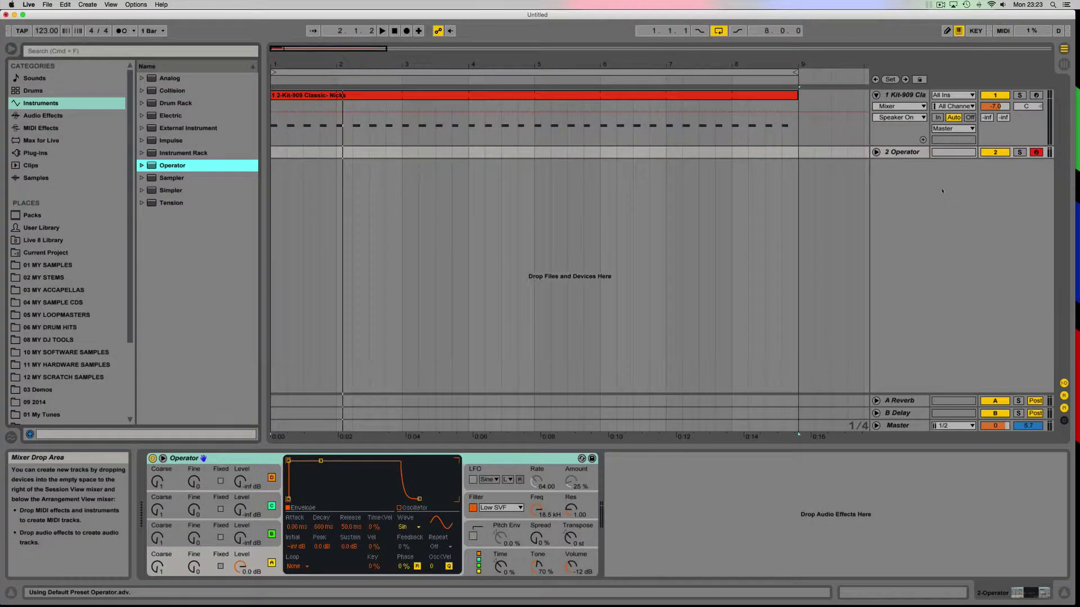
click(910, 153)
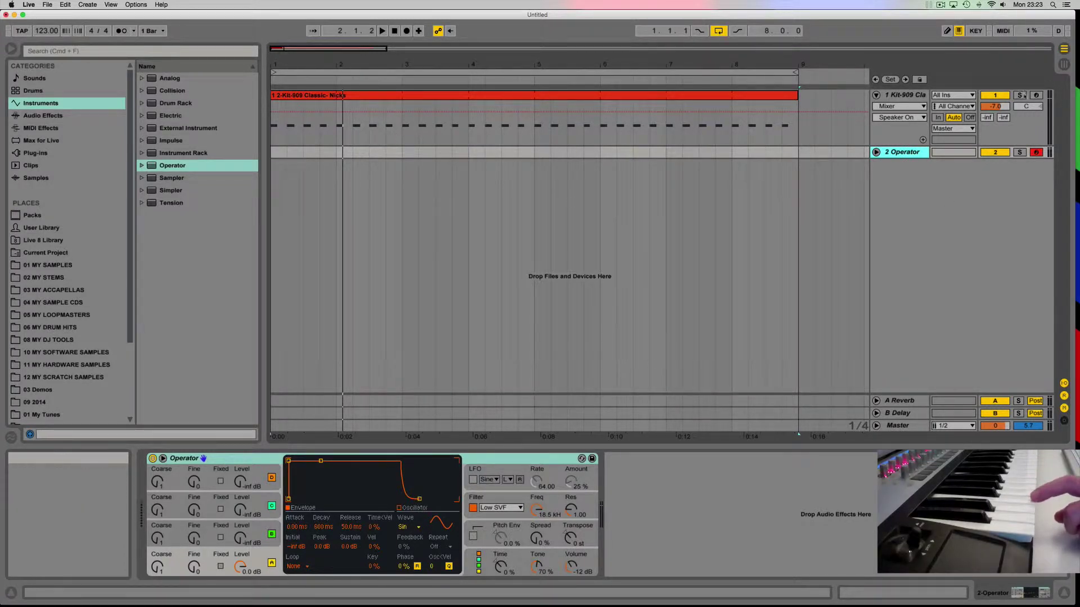
double_click(917, 153)
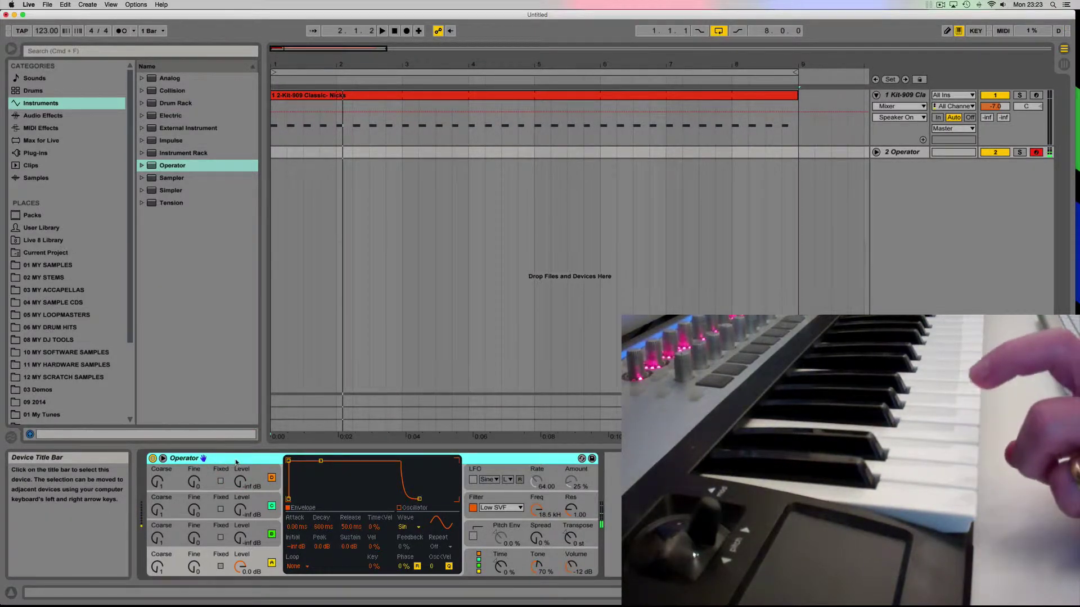
Record a bassline just over four bars long on the Operator track against the kick loop, and unfold the track.
click(383, 31)
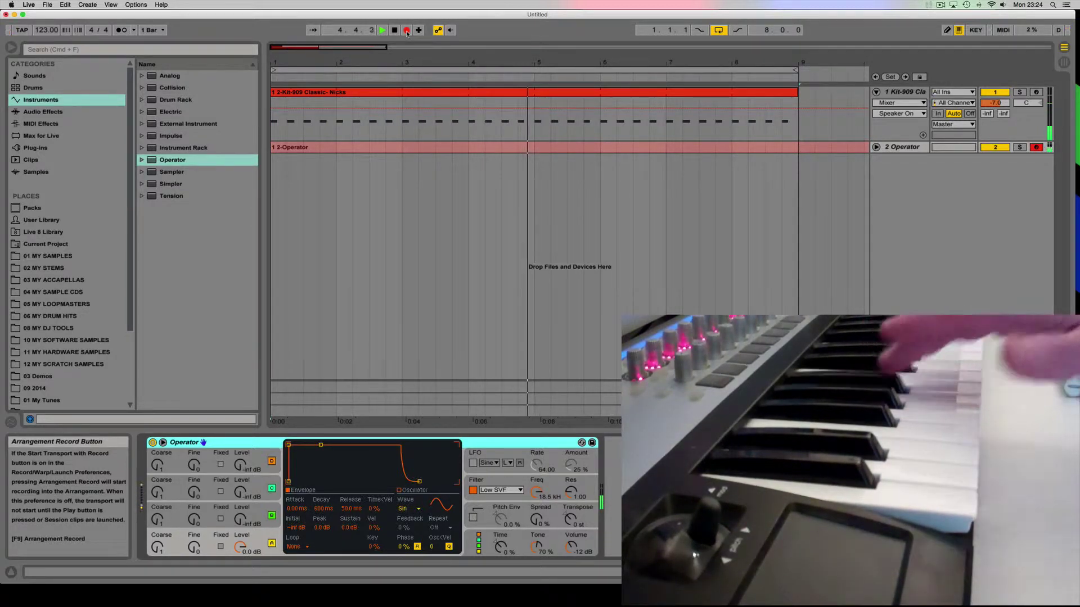
click(407, 31)
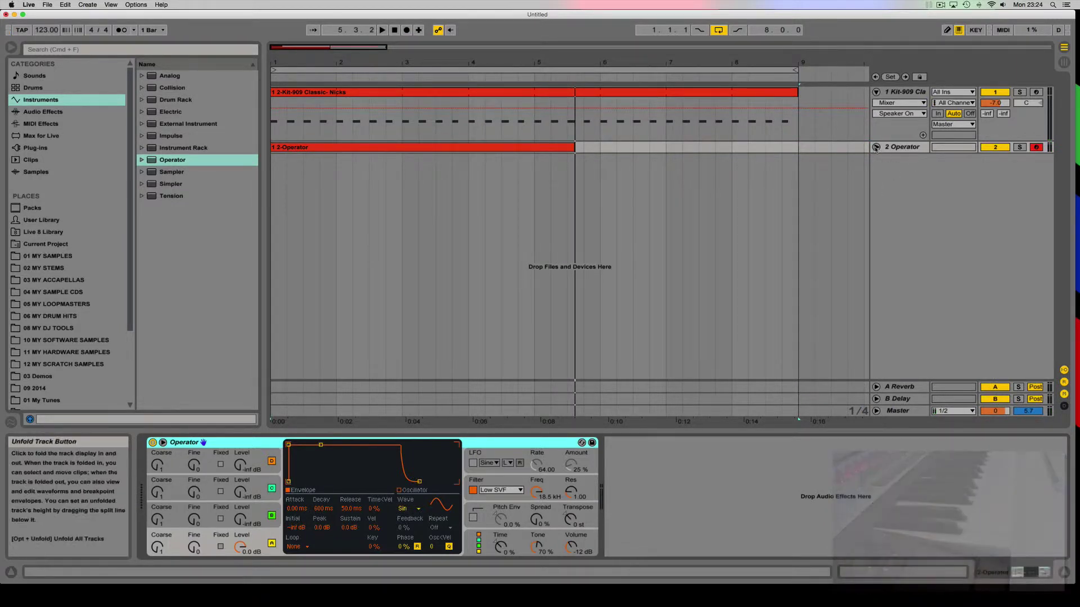
click(876, 147)
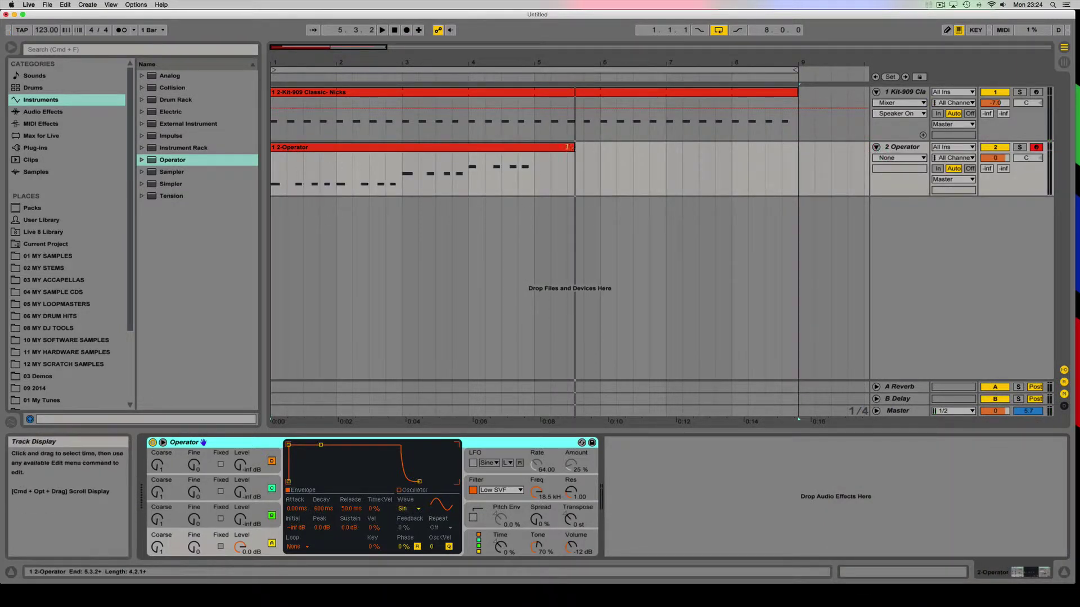
Shorten the recorded Operator clip to end at bar 5 and crop it to that four-bar length.
drag(571, 146, 533, 148)
right_click(495, 149)
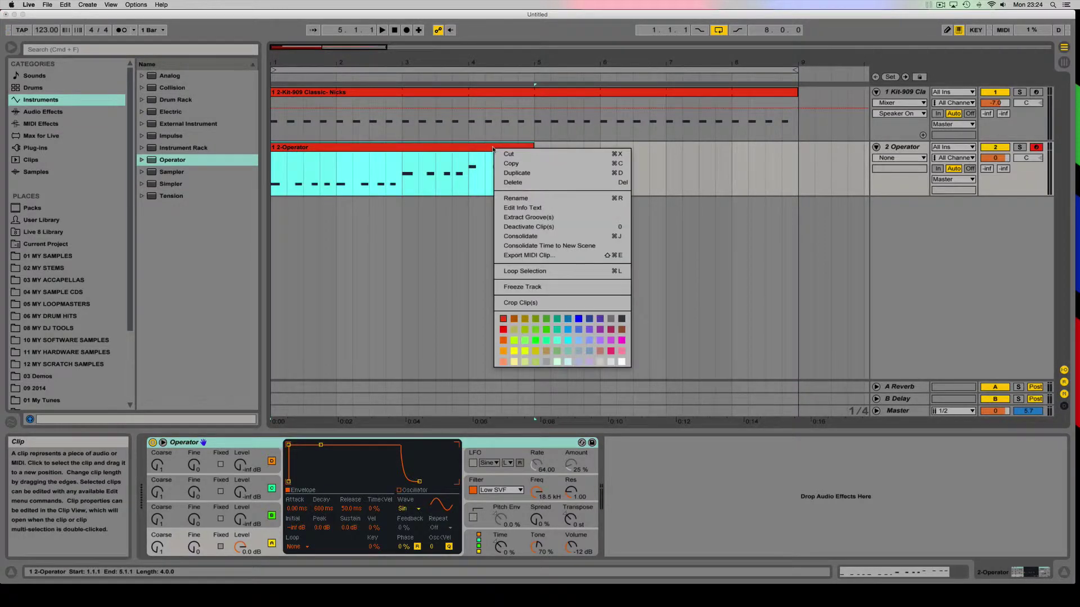
click(529, 304)
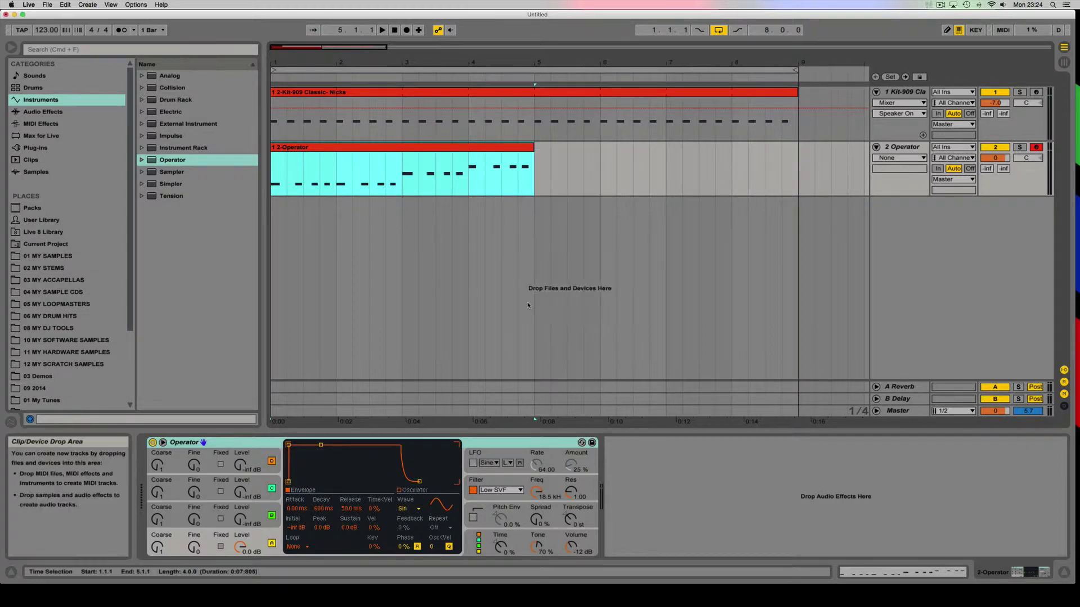
Open the Operator clip's notes and check the Record Quantization setting without changing it.
double_click(395, 150)
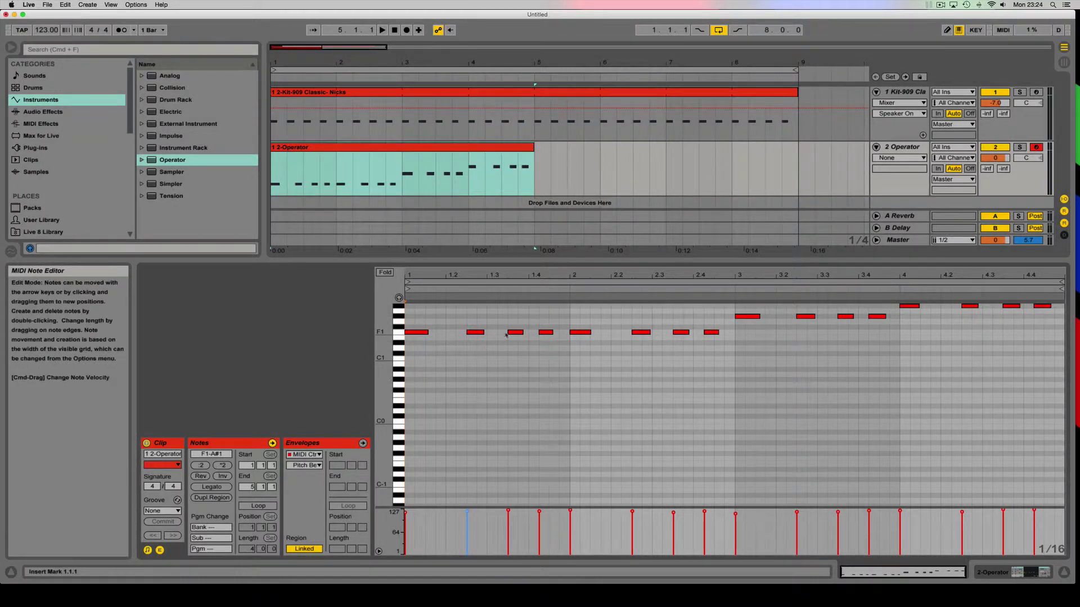
click(65, 5)
mouse_move(102, 223)
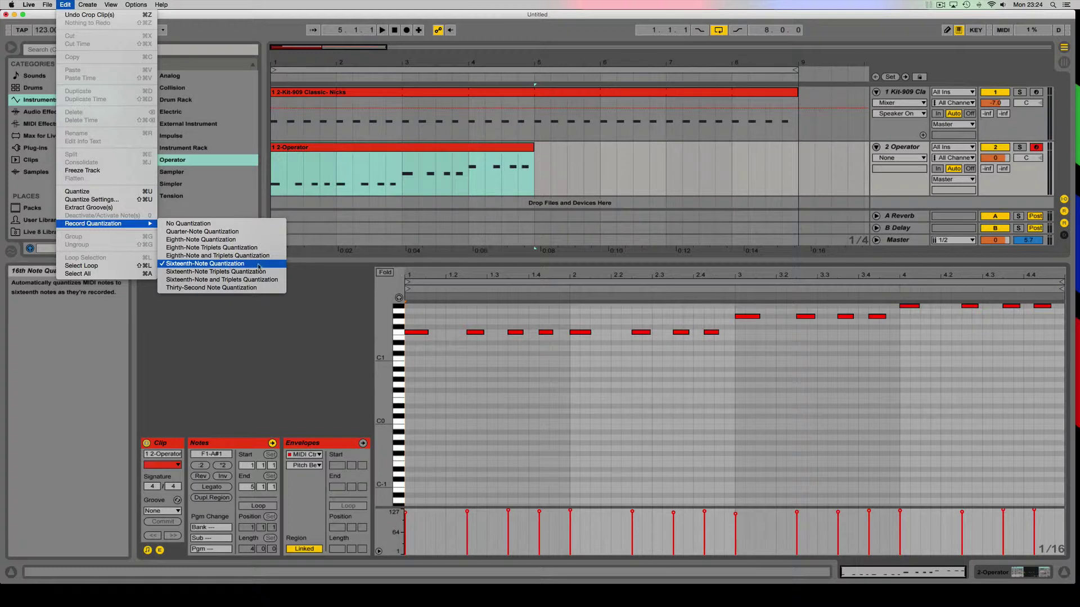
click(324, 336)
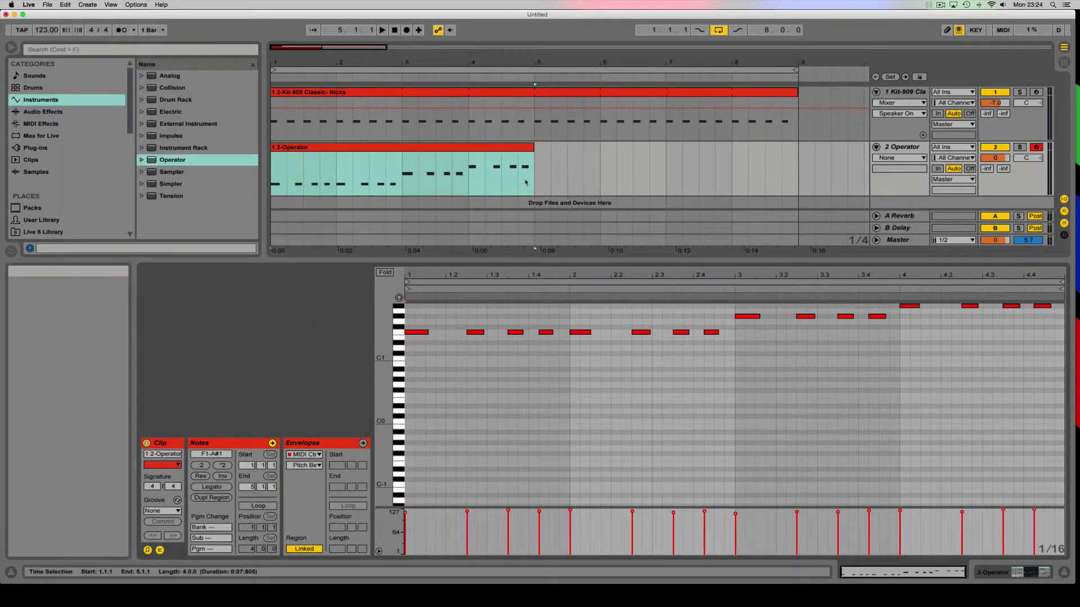
Recolor the Operator clip dark yellow and loop it out to bar 9 so it matches the kick clip's length.
right_click(463, 148)
click(493, 318)
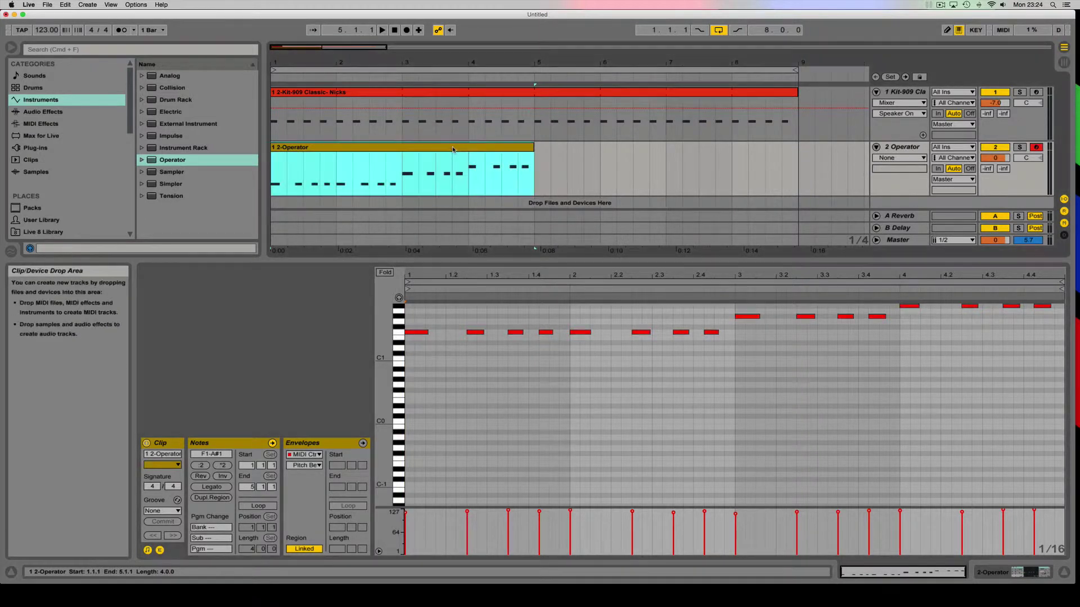
click(257, 506)
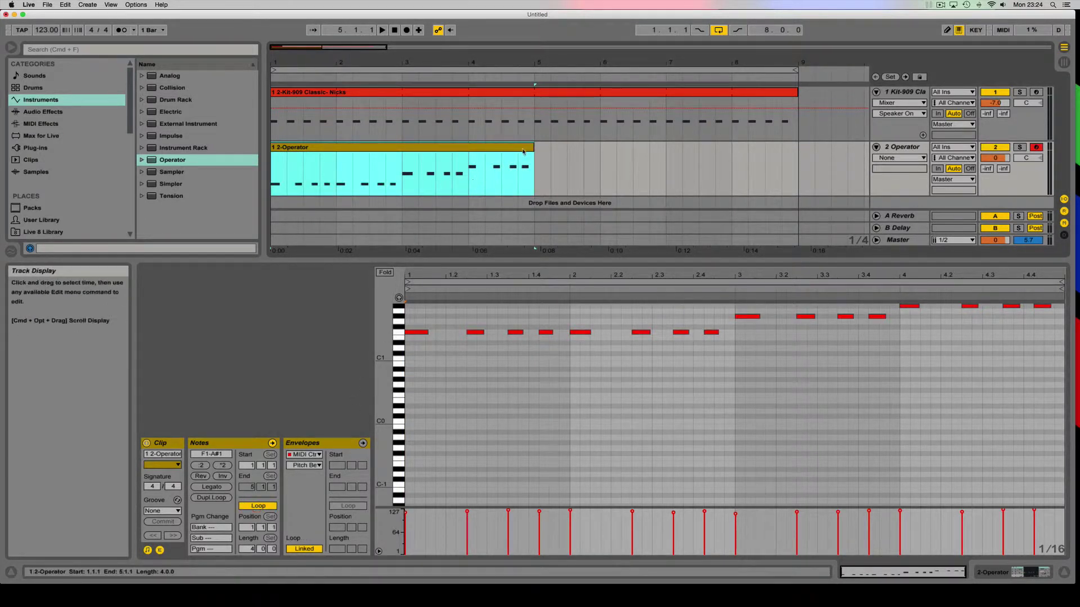
drag(533, 169, 792, 168)
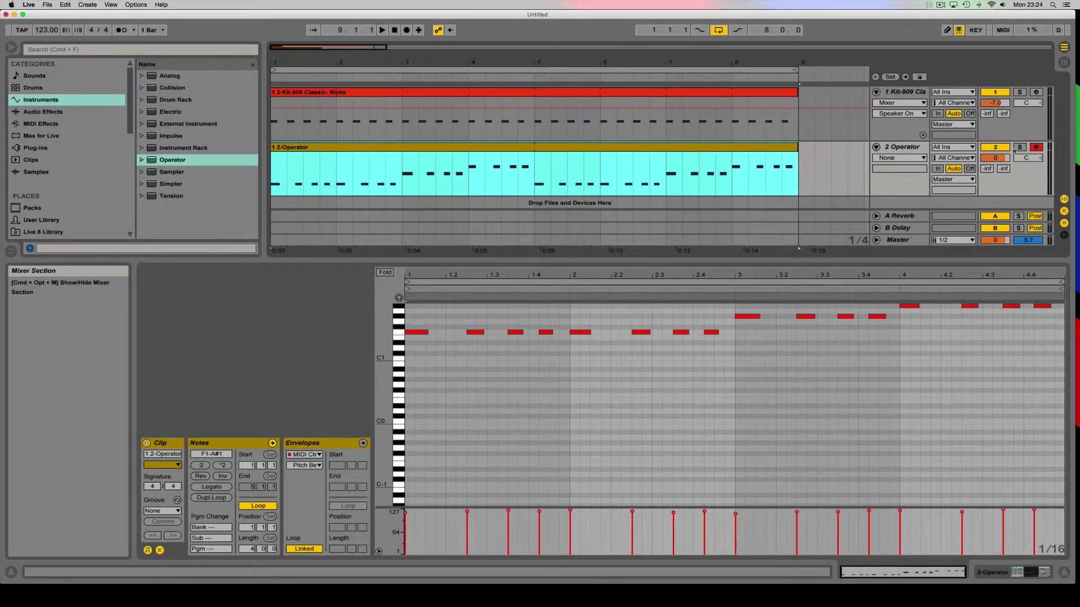
Lower the Operator track's volume to -2.4 dB while playing it together with the kick.
drag(995, 158, 995, 171)
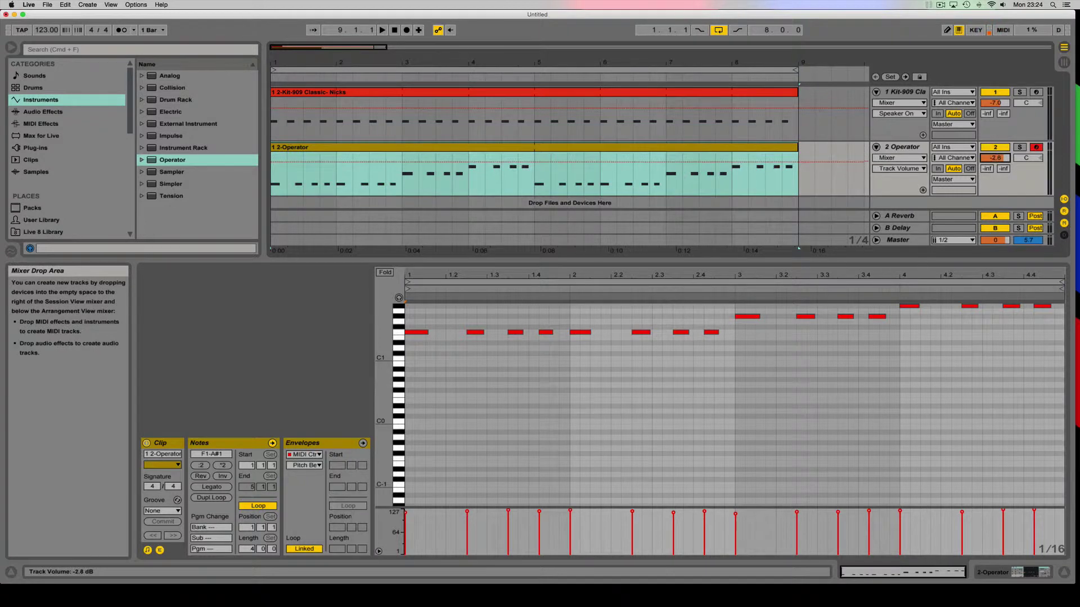
key(space)
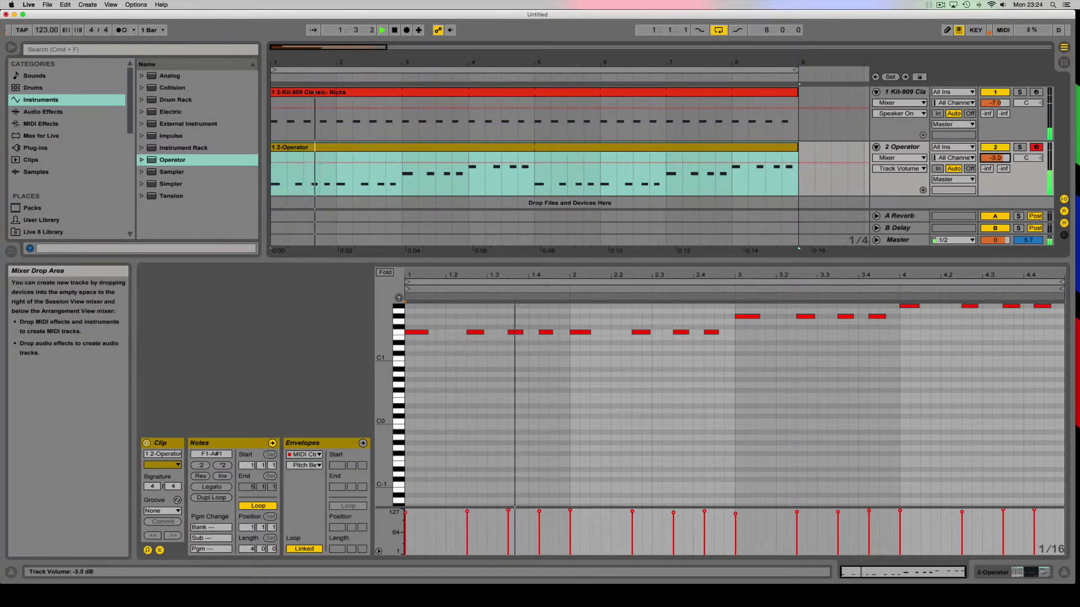
key(space)
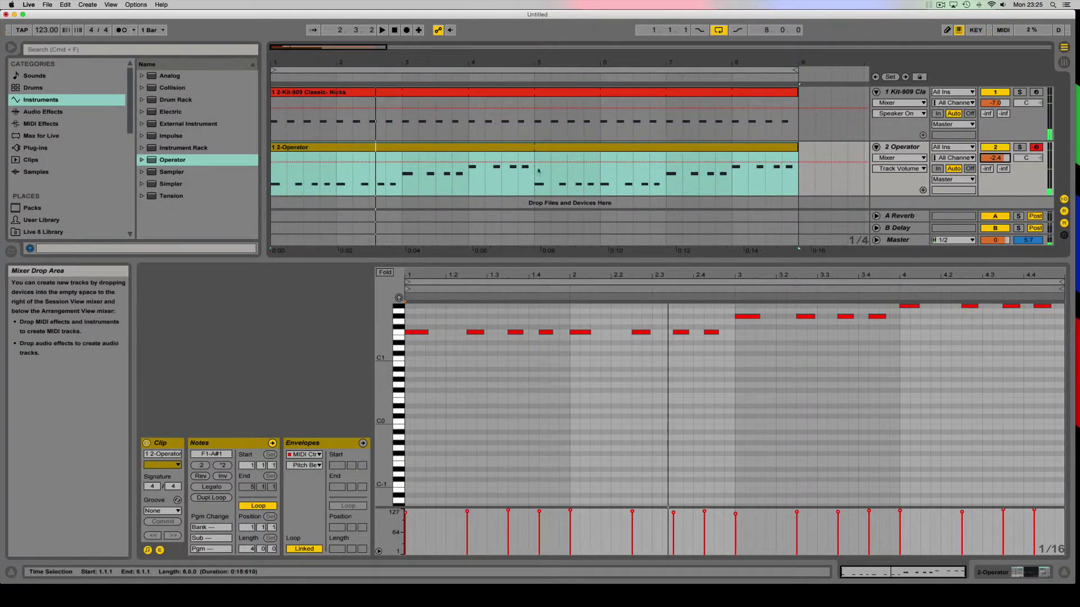
Show the Operator device again and mute the kick track to play the bassline alone.
click(902, 147)
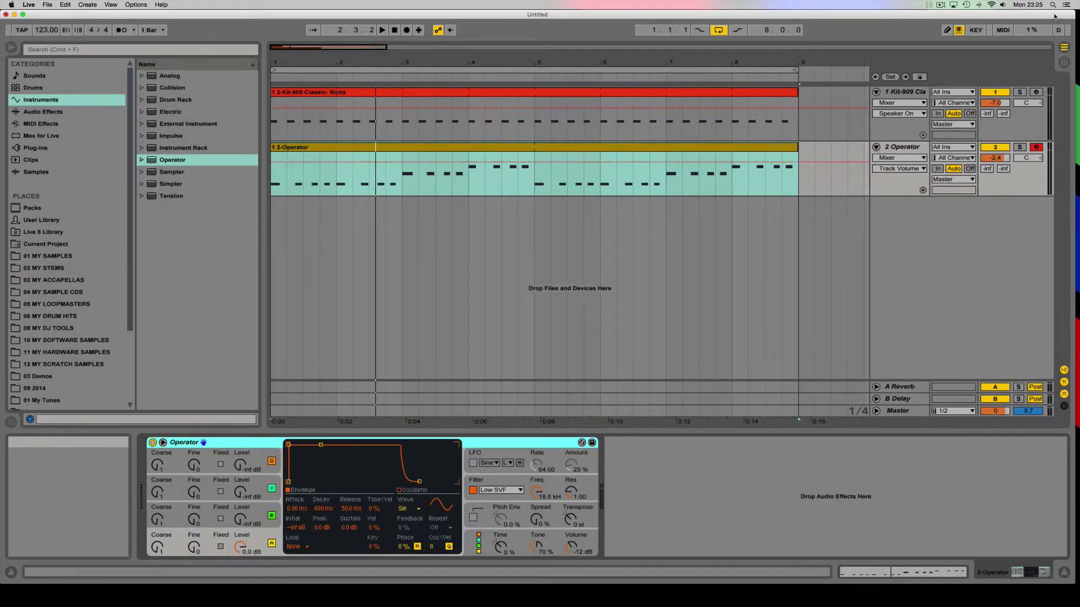
click(994, 91)
key(space)
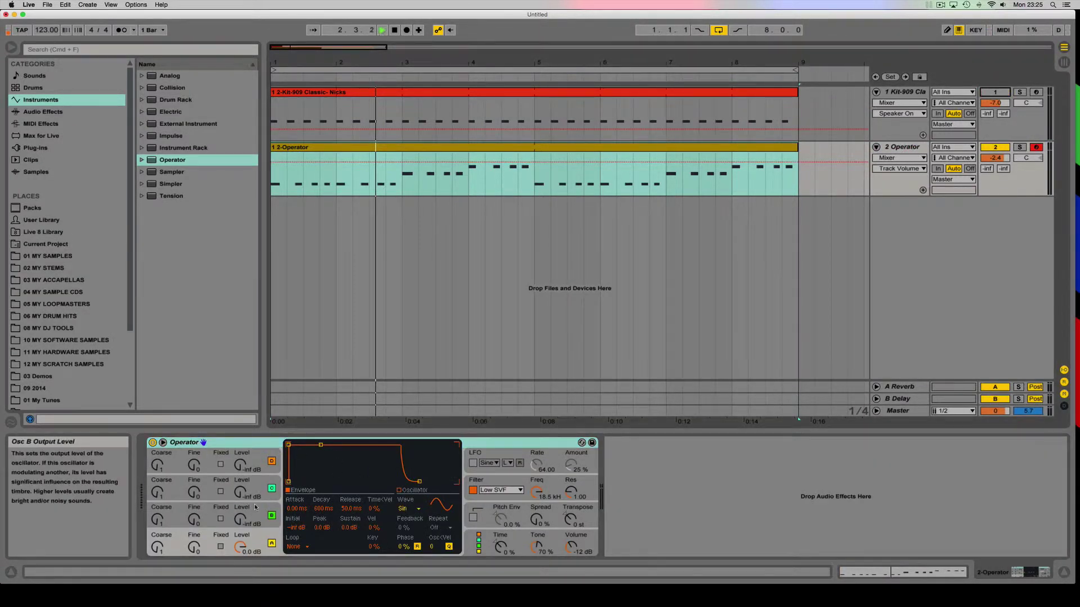
Set Operator's algorithm to four oscillators side by side and switch off oscillators B, C and D.
click(253, 534)
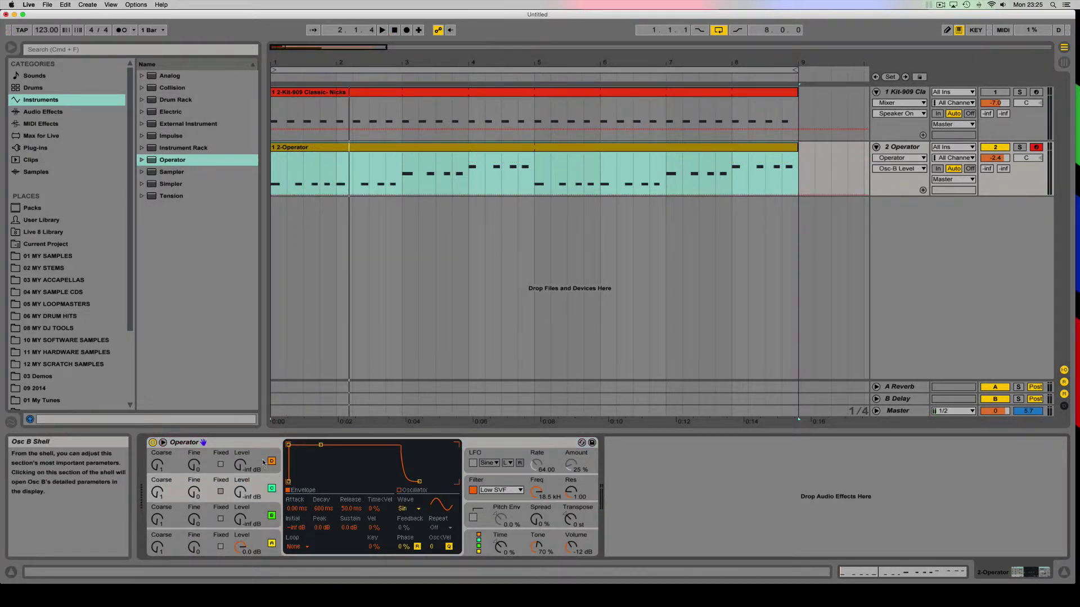
click(256, 527)
click(242, 546)
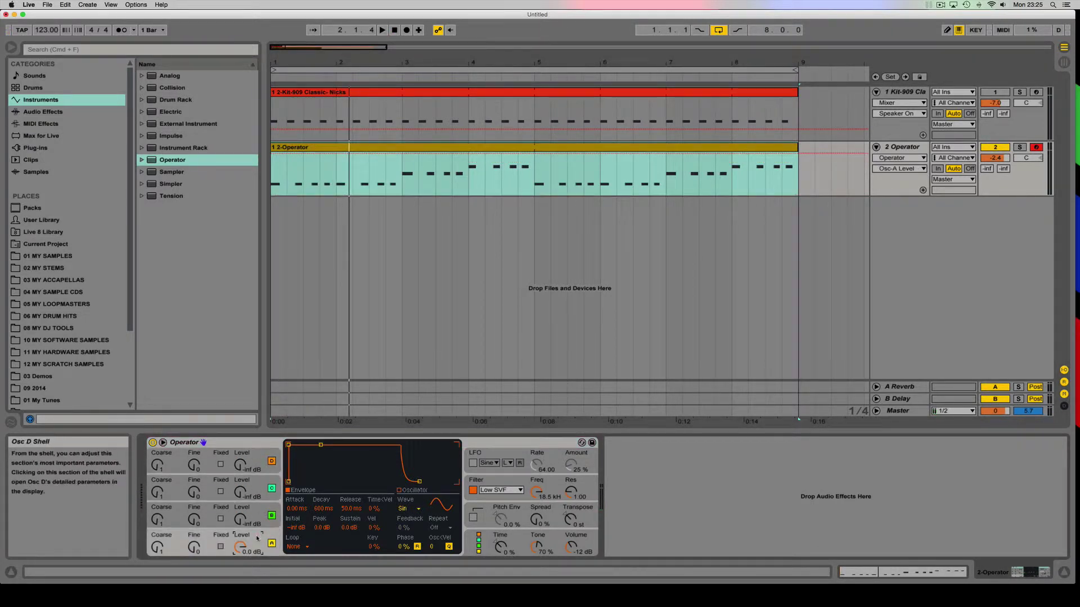
click(479, 540)
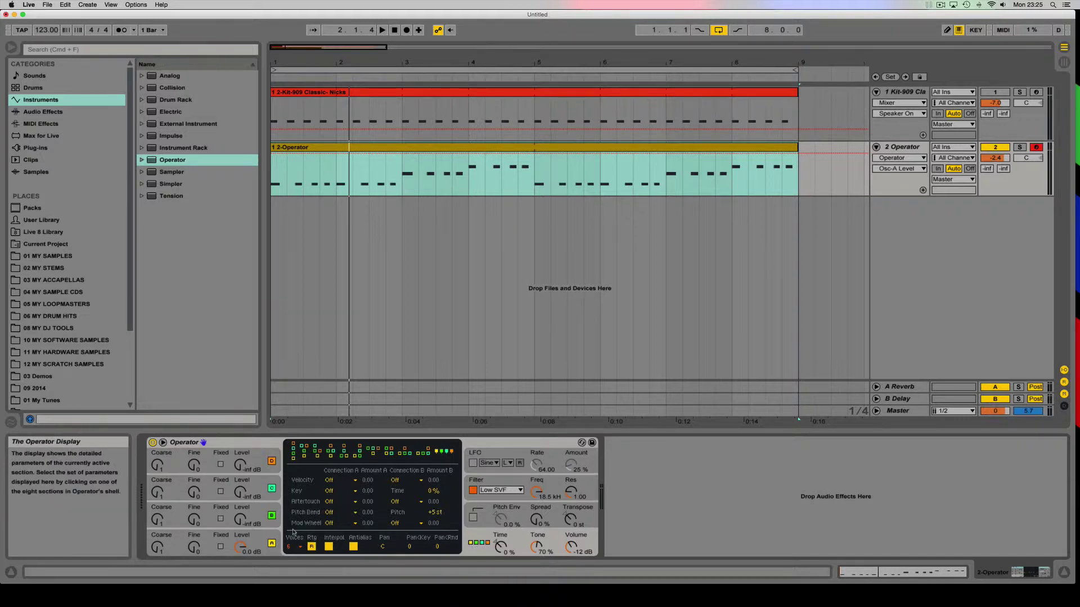
click(272, 488)
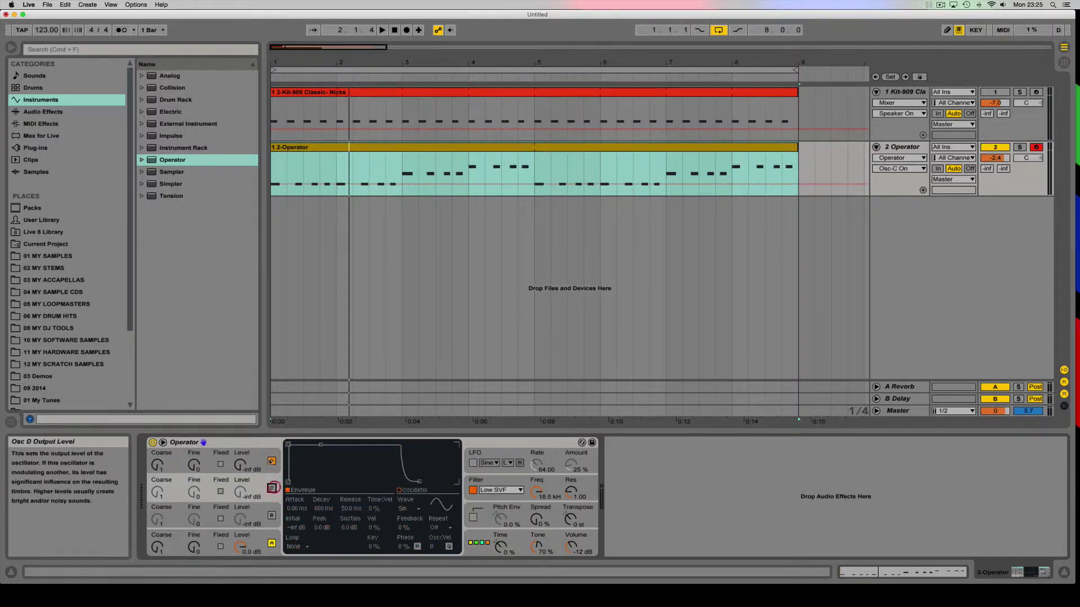
click(260, 537)
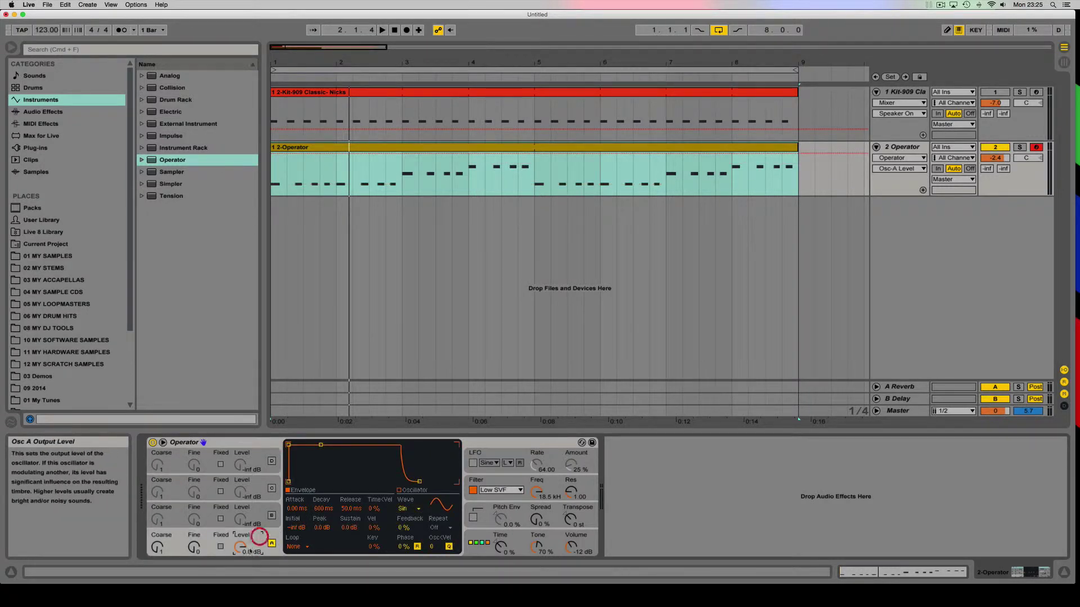
Lengthen oscillator A's envelope decay to 60.0 s during playback of the bassline.
key(space)
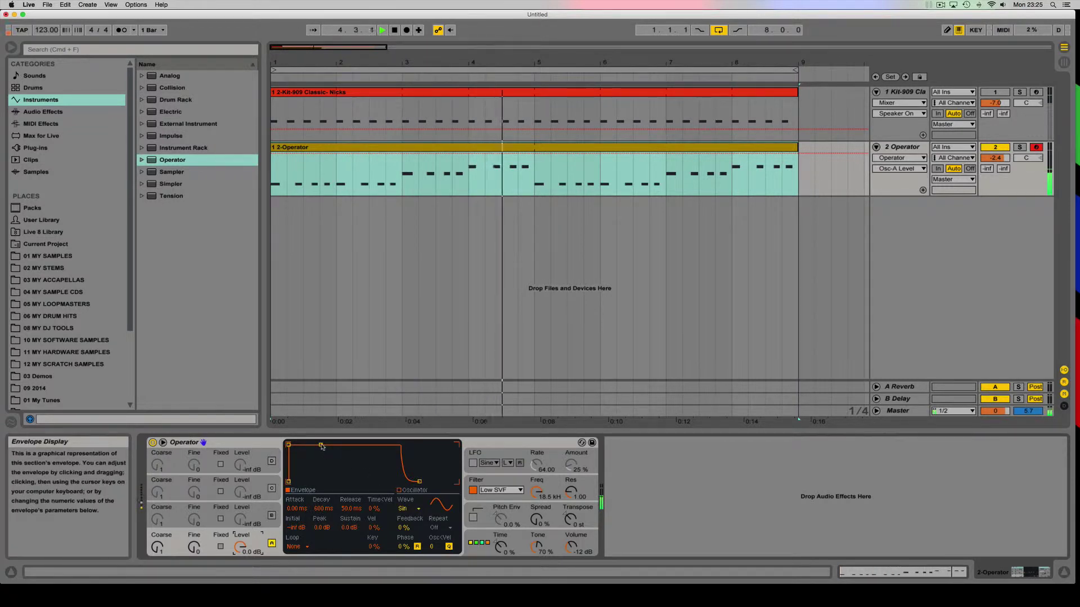
drag(323, 446, 344, 444)
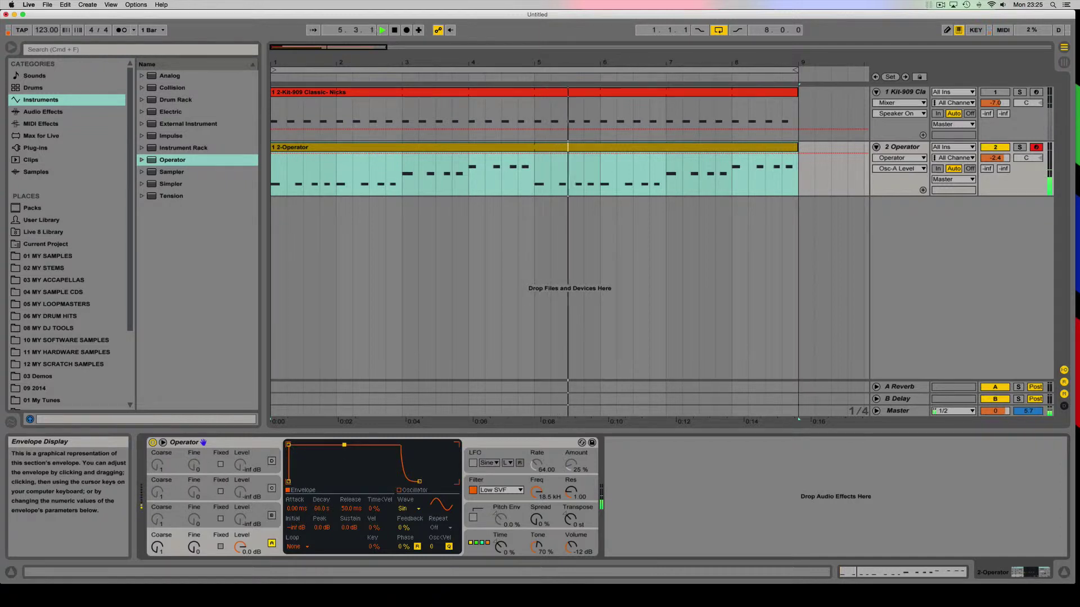
Switch on oscillator B, change its waveform to Saw D and raise its level to -6.2 dB.
click(243, 519)
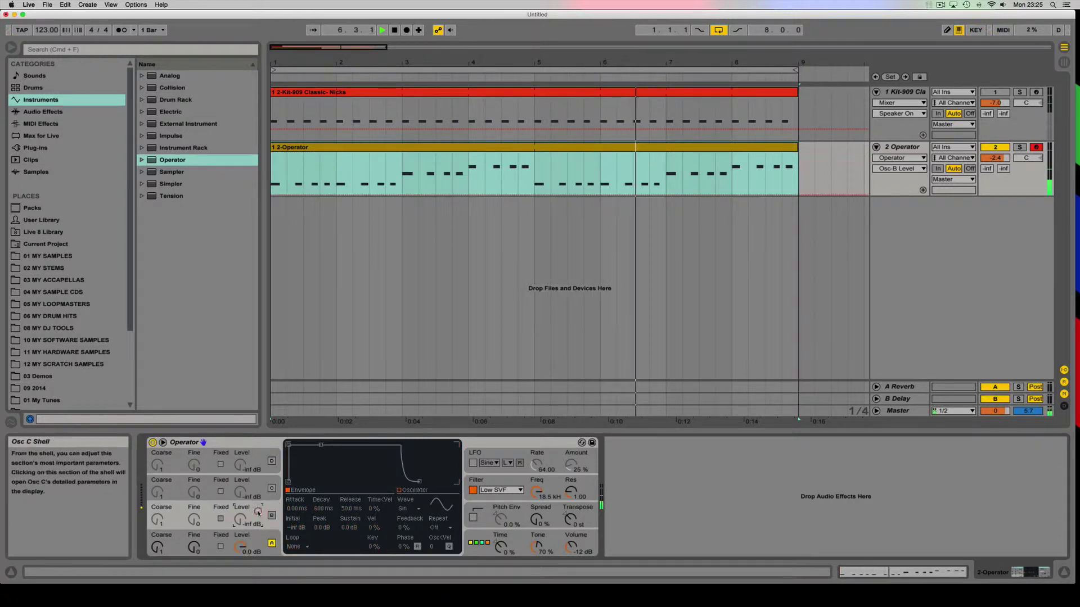
click(272, 517)
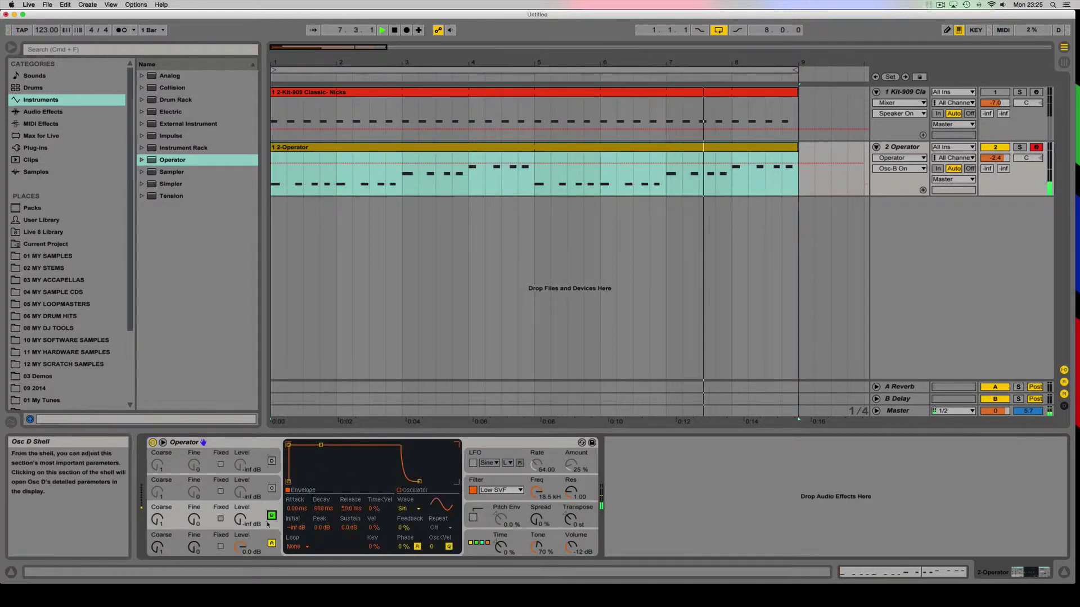
drag(240, 519, 241, 481)
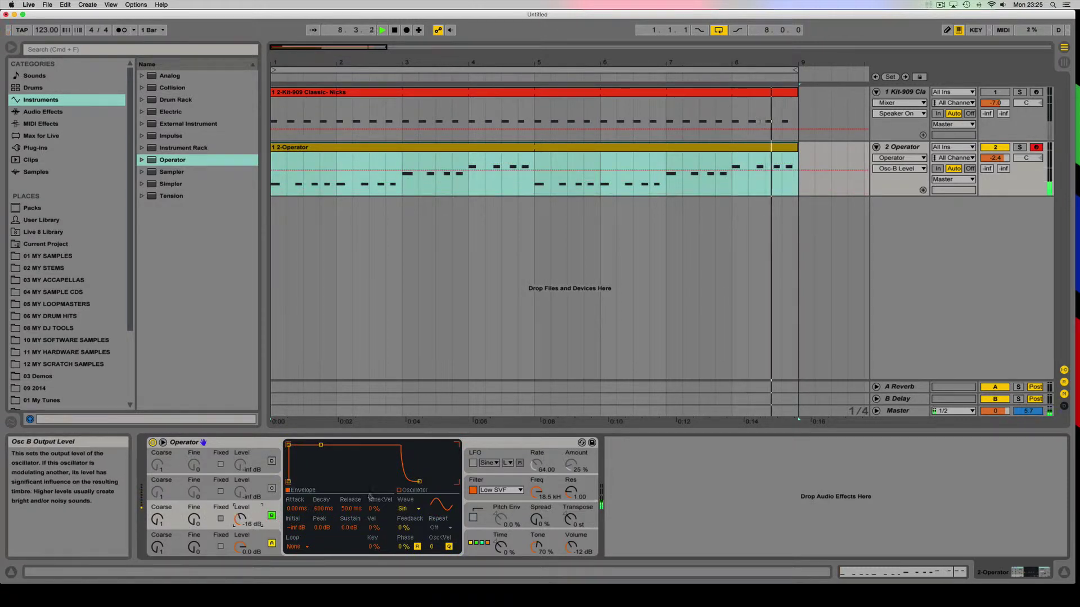
click(418, 510)
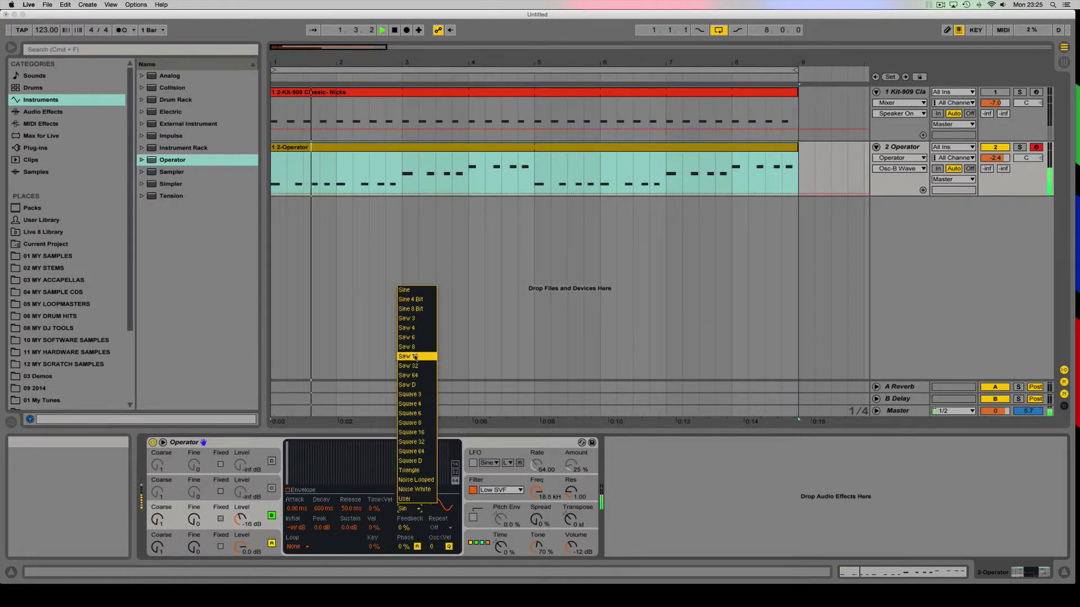
click(419, 385)
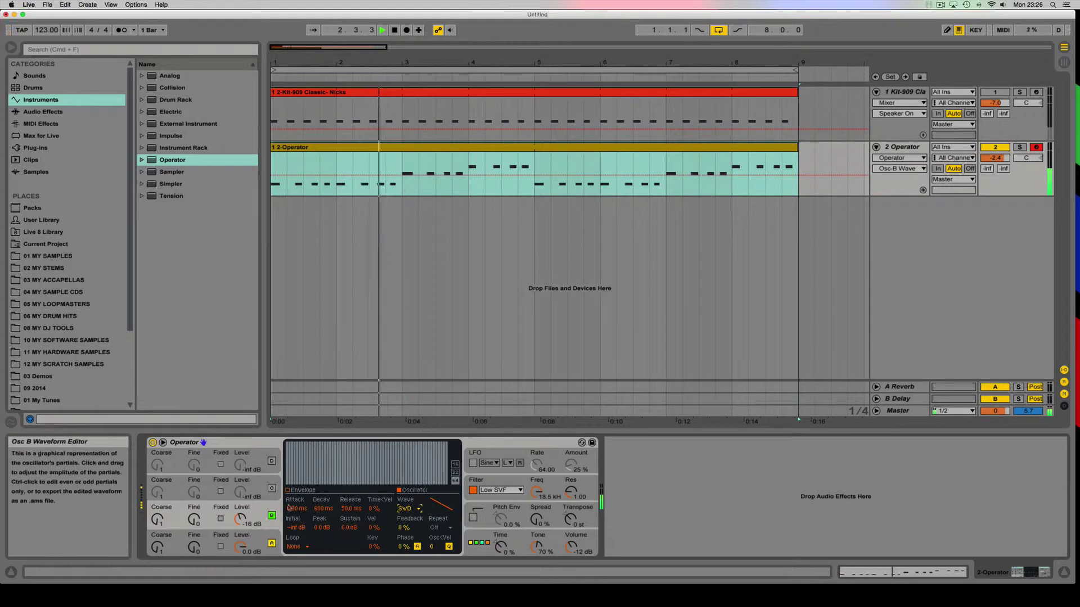
drag(240, 520, 241, 510)
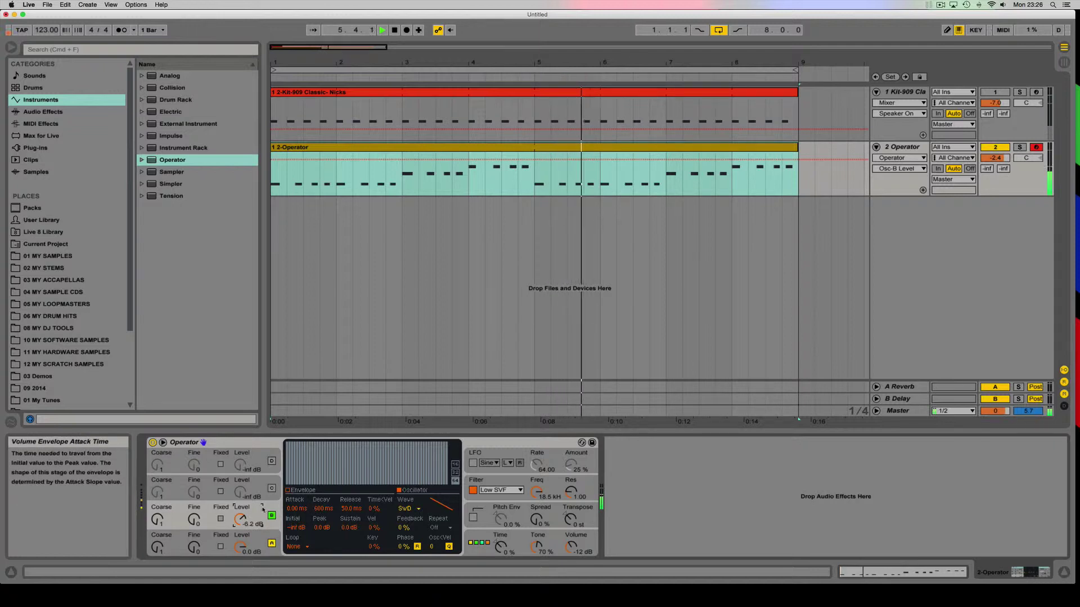
Switch off oscillator A and show oscillator B's envelope to work on B alone.
click(308, 493)
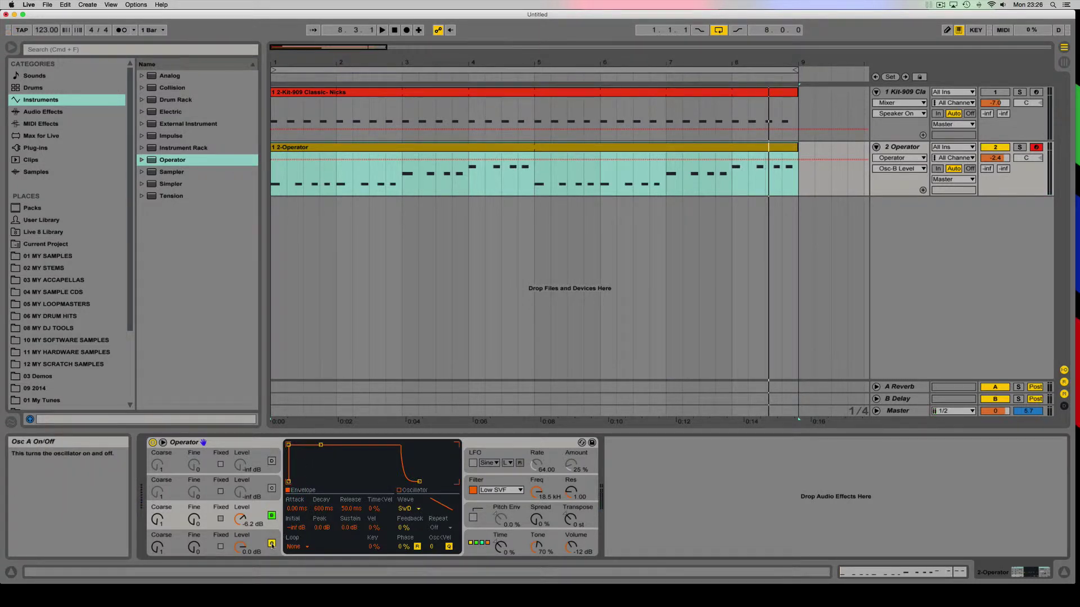
click(272, 544)
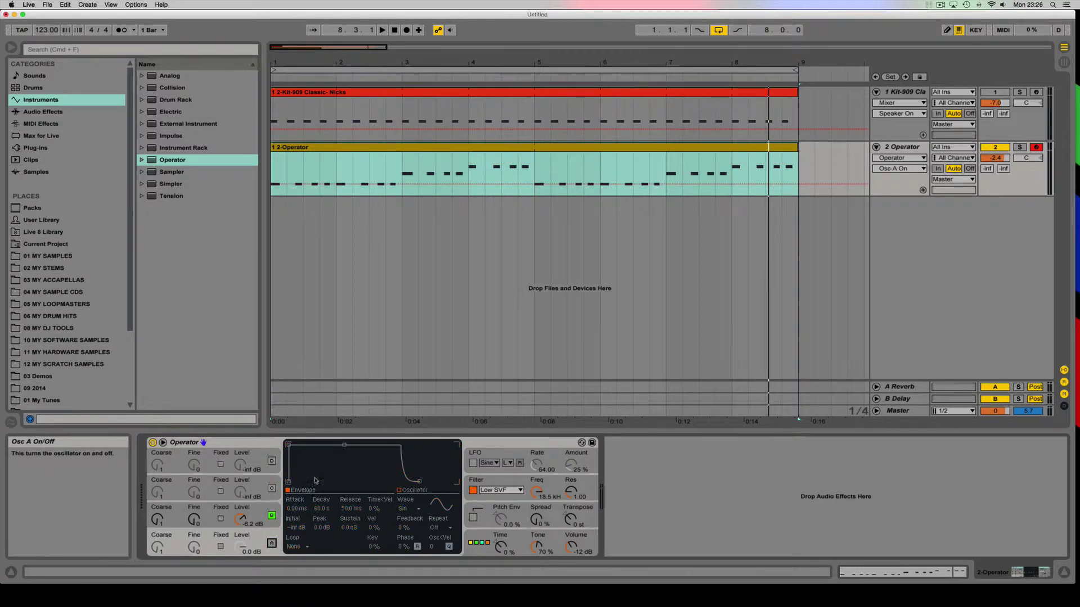
click(241, 519)
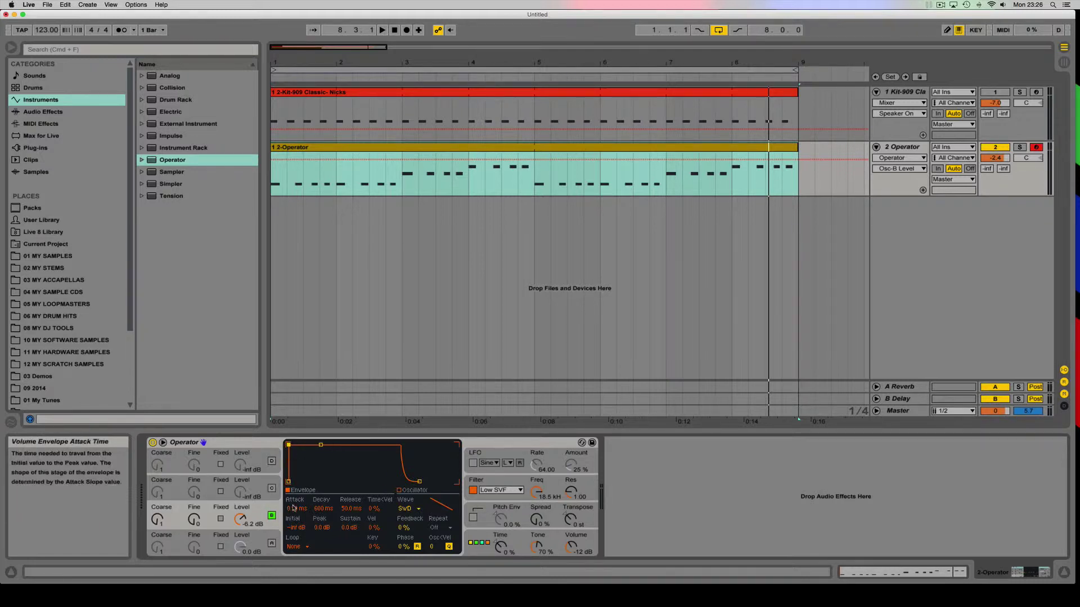
Audition slower and faster attacks on oscillator B's envelope, settling on an attack of 0.12 ms.
mouse_move(289, 445)
mouse_down()
mouse_move(327, 444)
mouse_move(309, 445)
mouse_up()
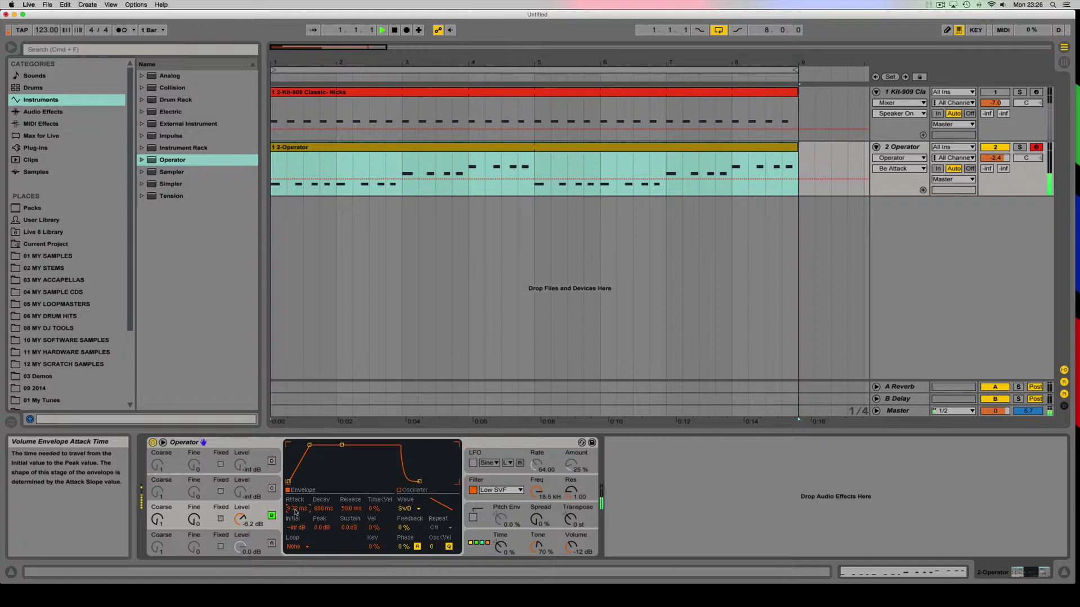
mouse_move(295, 510)
mouse_down()
mouse_move(296, 473)
mouse_move(292, 523)
mouse_up()
key(space)
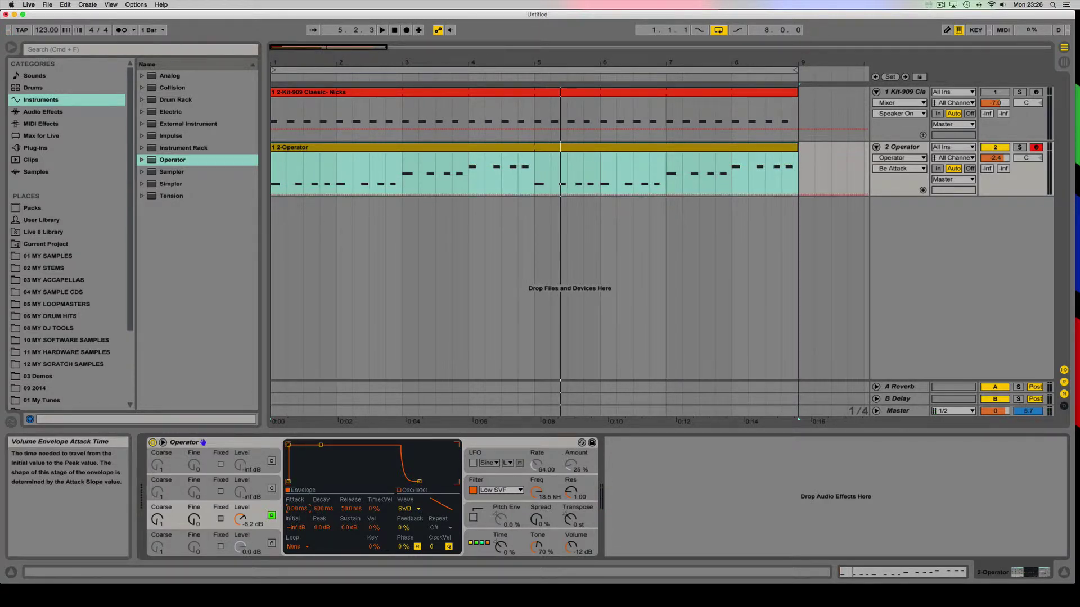
key(space)
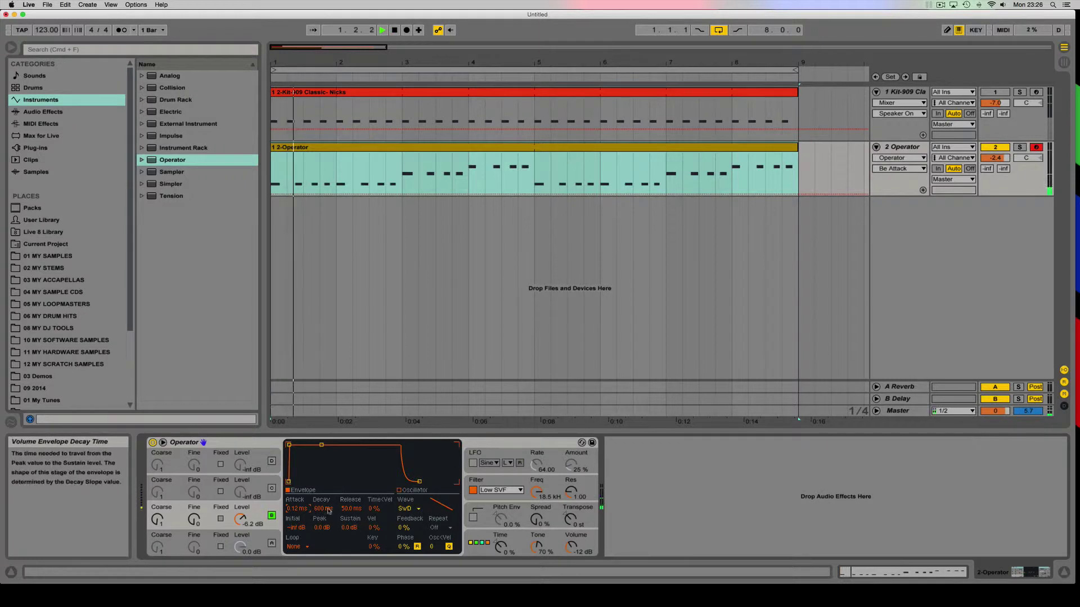
Try several decay and sustain combinations on oscillator B's envelope during playback, ending at 60.0 s and -11 dB.
mouse_move(321, 443)
mouse_down()
mouse_move(333, 443)
mouse_move(328, 477)
mouse_move(325, 452)
mouse_move(335, 452)
mouse_move(329, 515)
mouse_move(337, 446)
mouse_up()
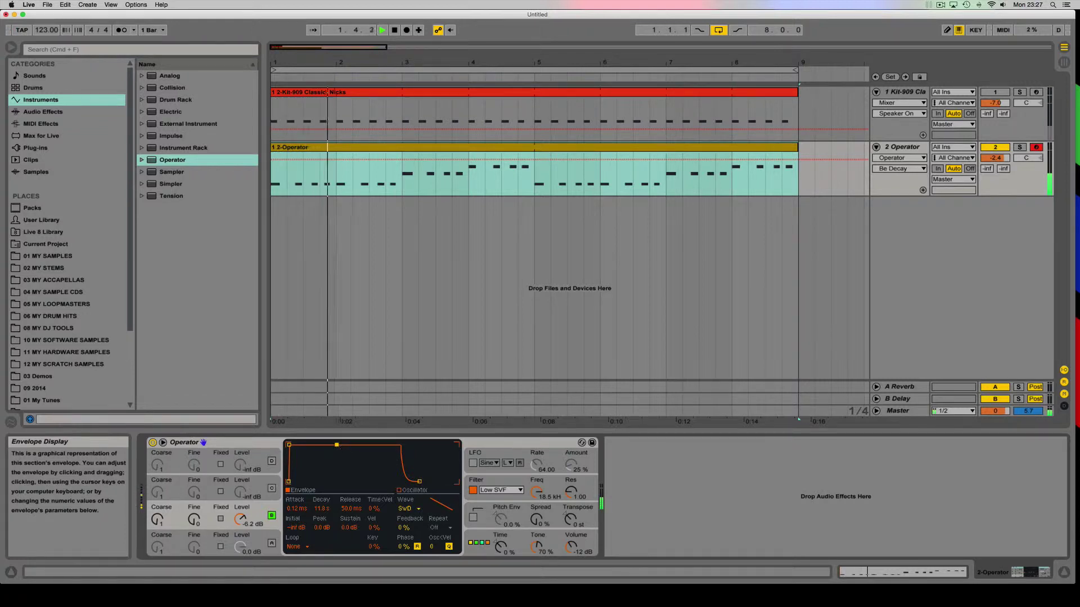
drag(337, 445, 317, 482)
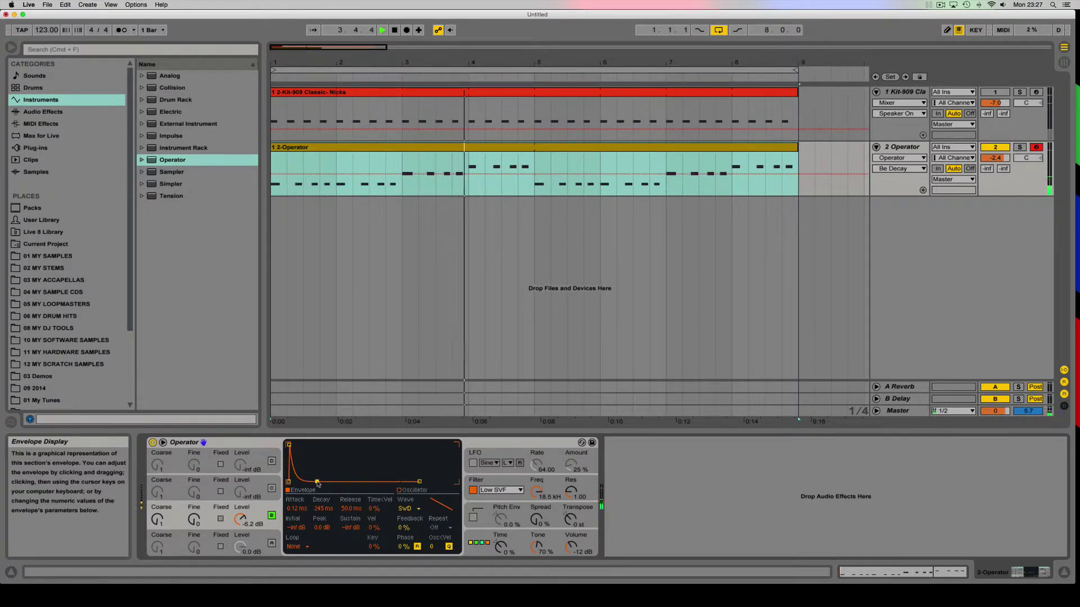
drag(318, 482, 318, 466)
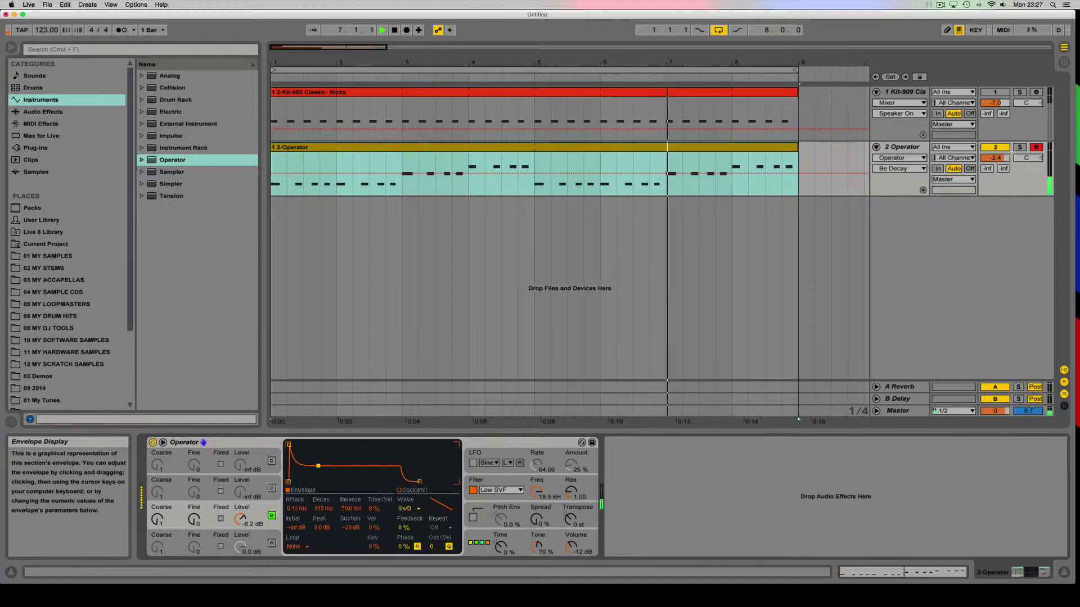
drag(318, 466, 345, 455)
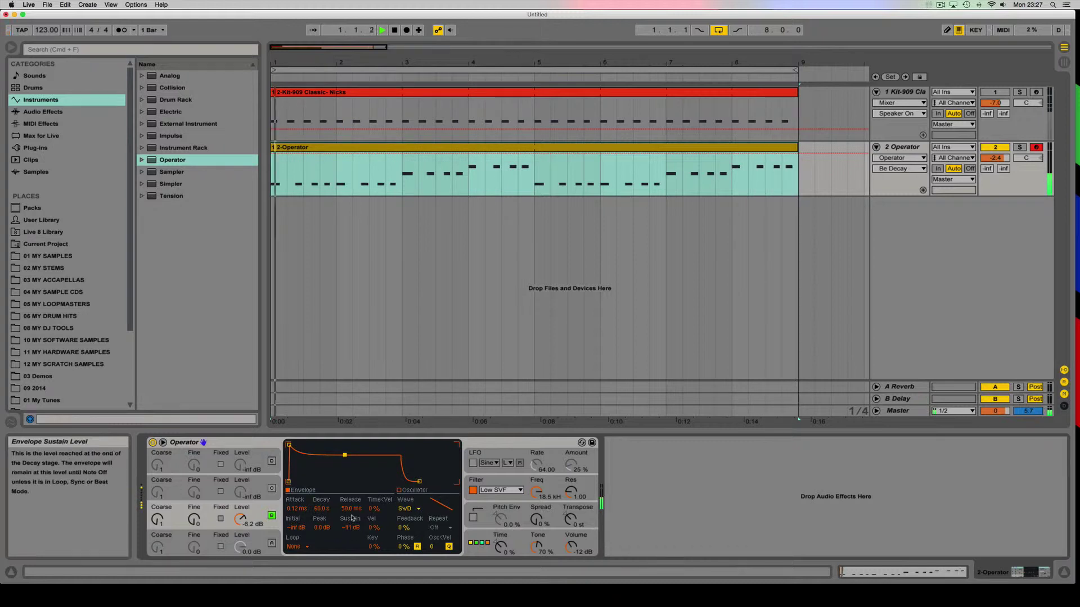
Set oscillator B's envelope to a sustain of -inf dB, a decay of 749 ms and a release of about 9.4 ms.
drag(350, 528, 350, 582)
mouse_move(348, 509)
mouse_down()
mouse_move(320, 519)
mouse_move(320, 544)
mouse_move(321, 515)
mouse_move(351, 503)
mouse_move(351, 534)
mouse_move(351, 505)
mouse_up()
click(317, 509)
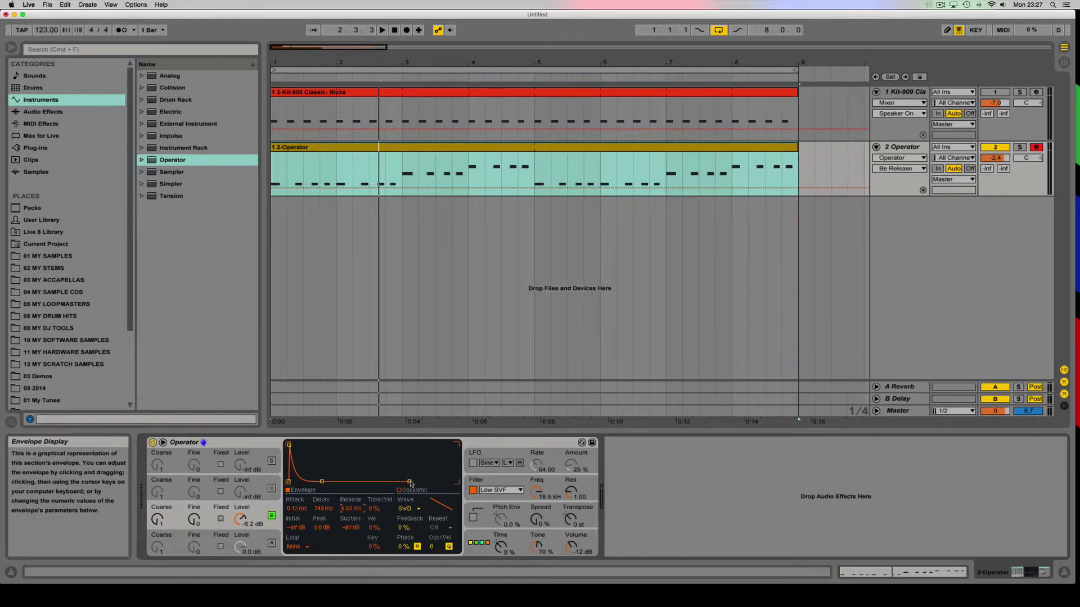
drag(409, 481, 455, 482)
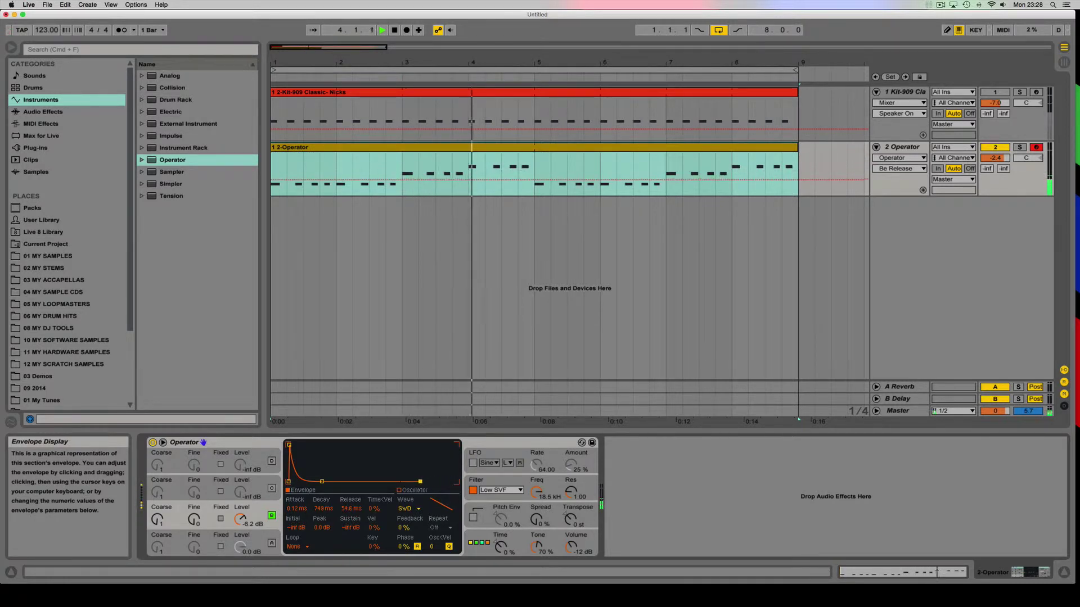
drag(455, 482, 411, 481)
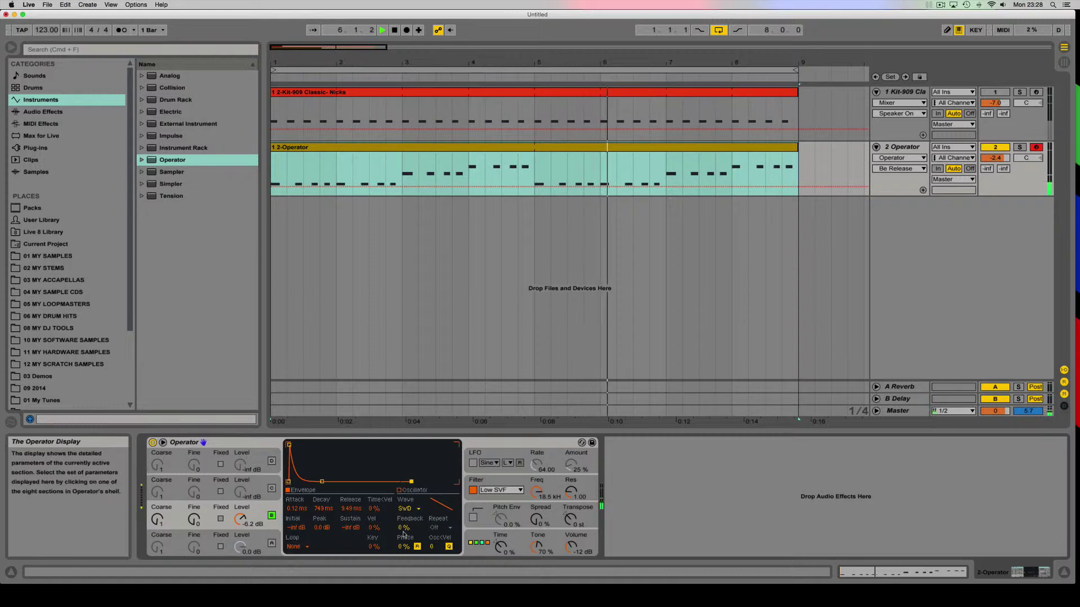
Switch oscillator A back on and lower its level to -7.0 dB.
click(271, 545)
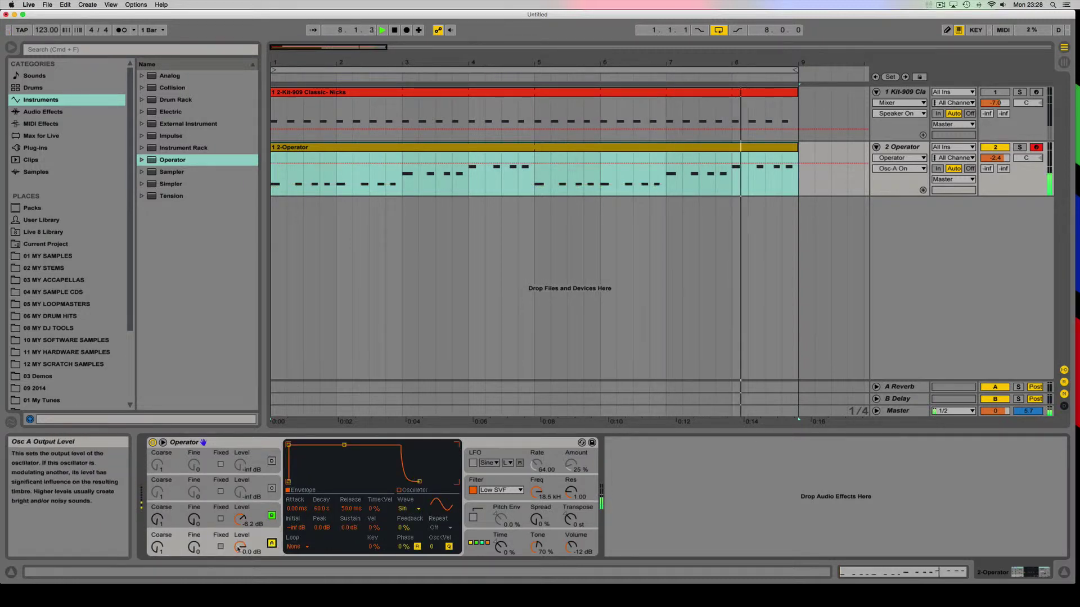
drag(240, 546, 240, 551)
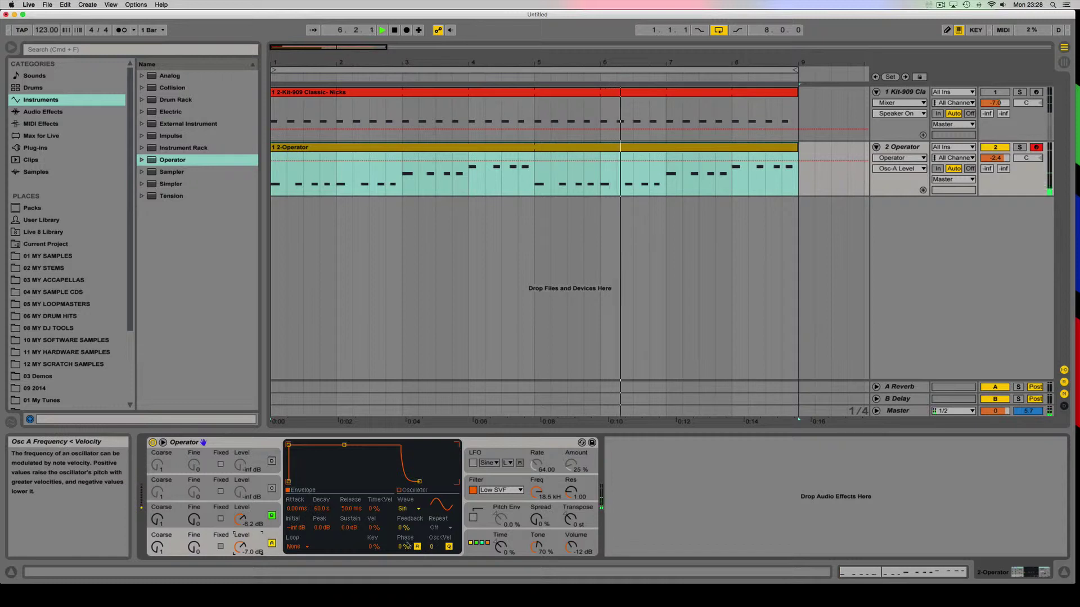
Switch on oscillator C, change its waveform to Square D and raise its level to -21 dB during playback.
click(272, 489)
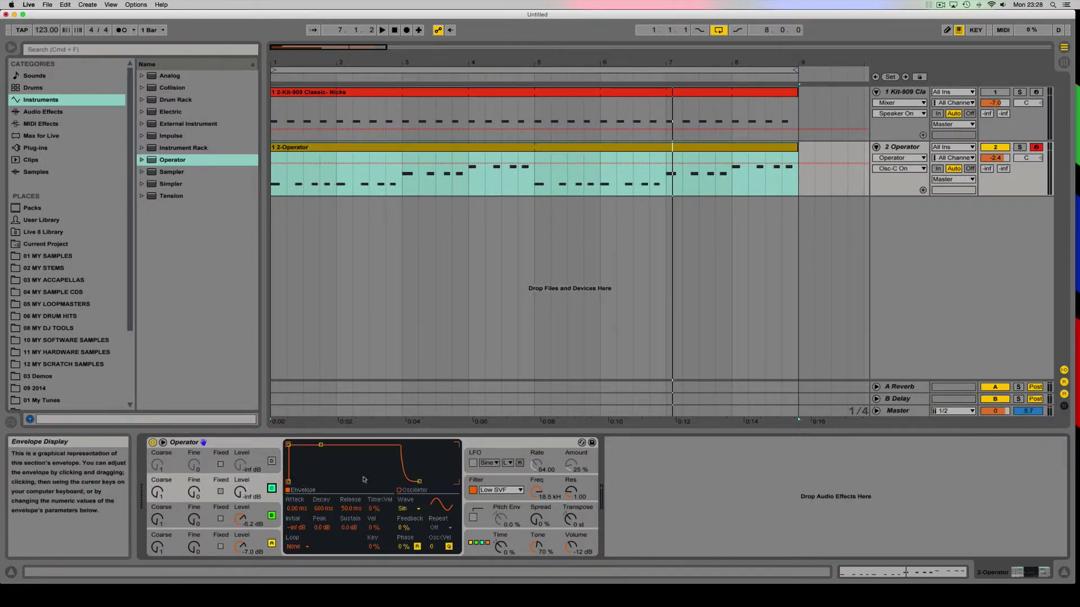
click(406, 508)
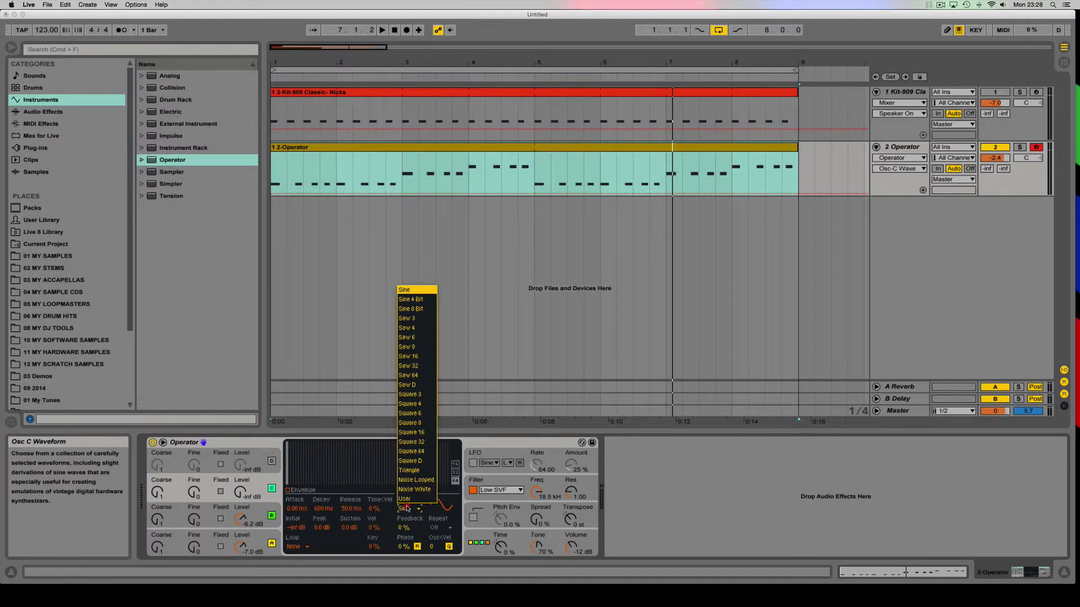
click(418, 460)
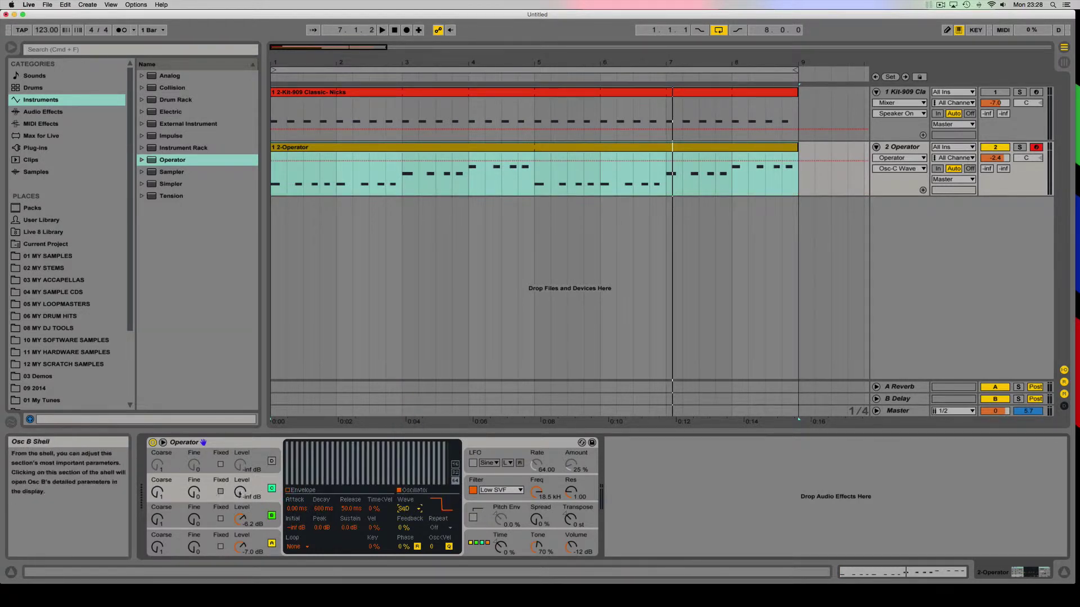
key(space)
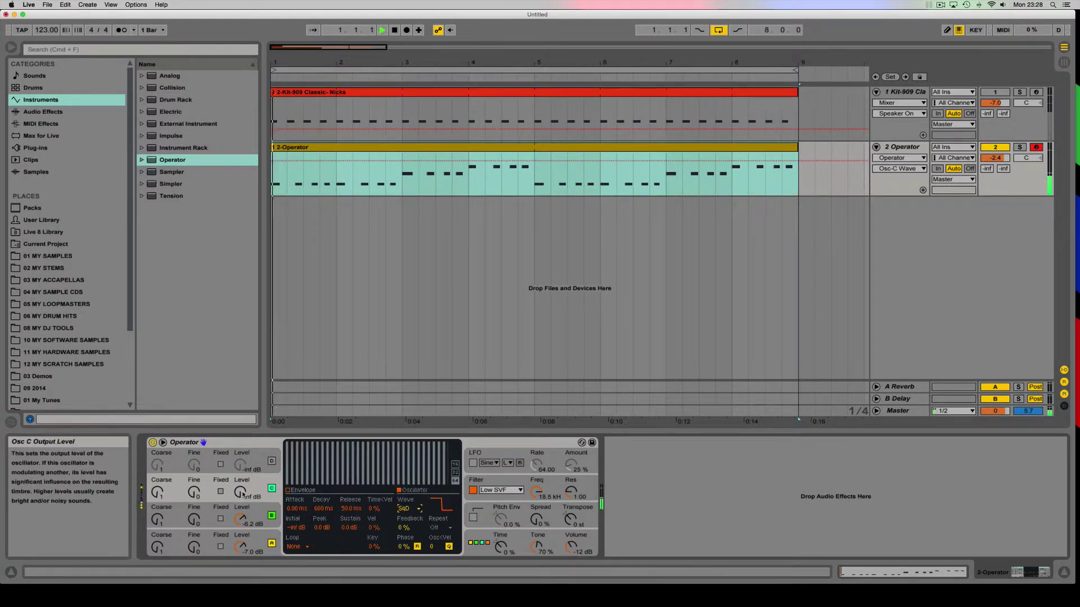
drag(242, 494, 242, 476)
key(space)
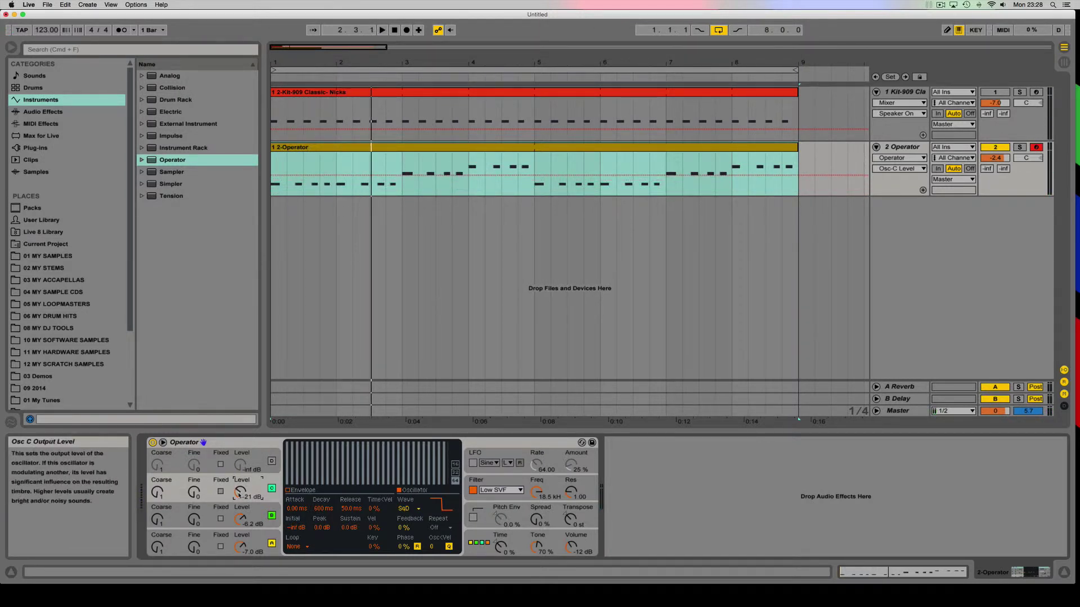
Raise oscillator C's coarse frequency to 3 and lower its level to -28 dB while listening to the bassline.
key(space)
key(space)
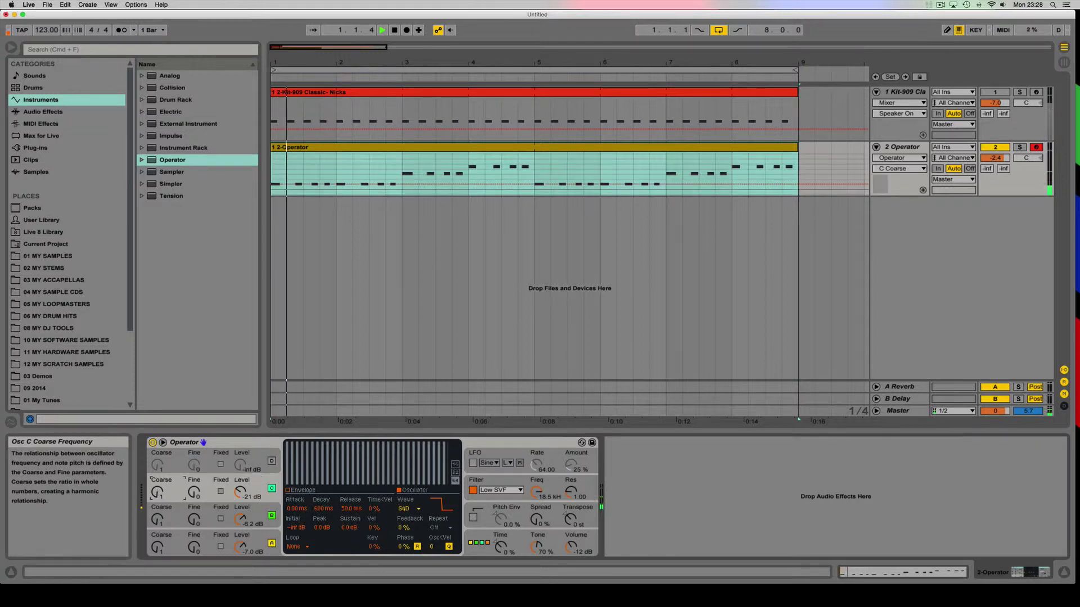
drag(157, 491, 157, 486)
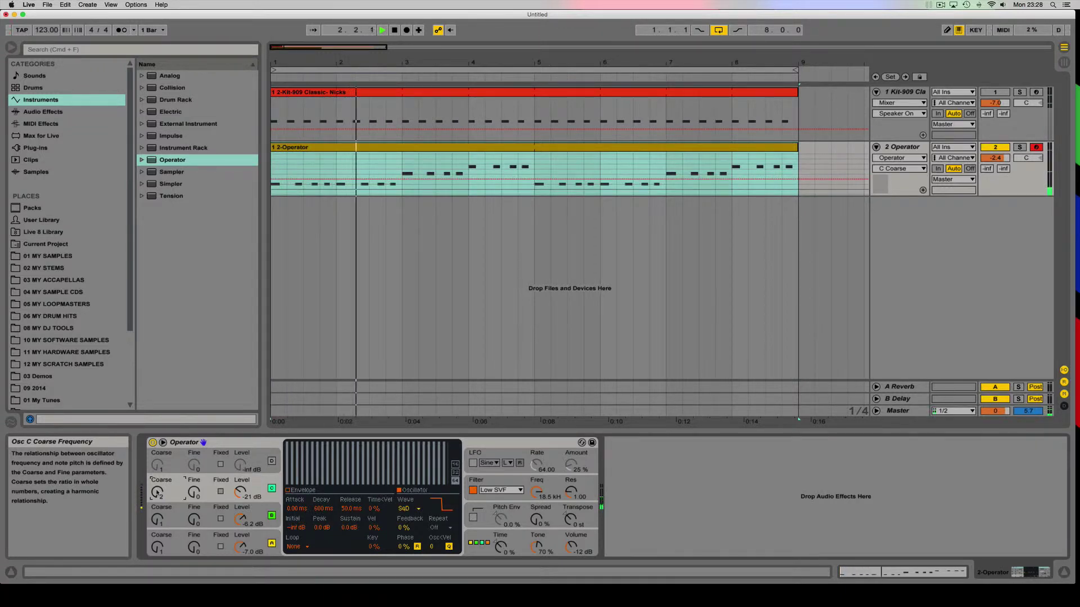
key(space)
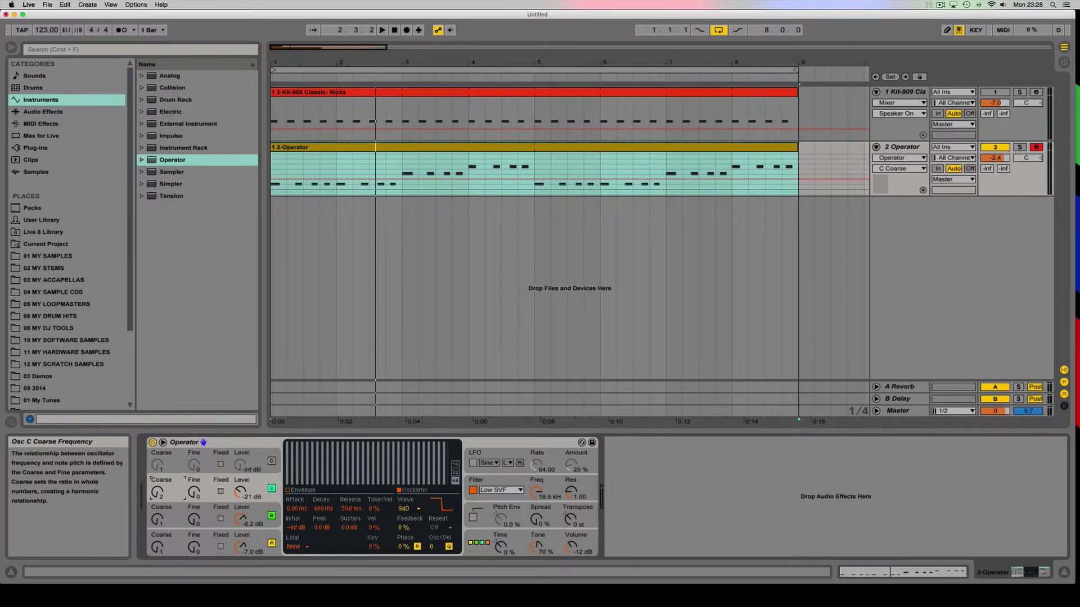
drag(157, 491, 158, 485)
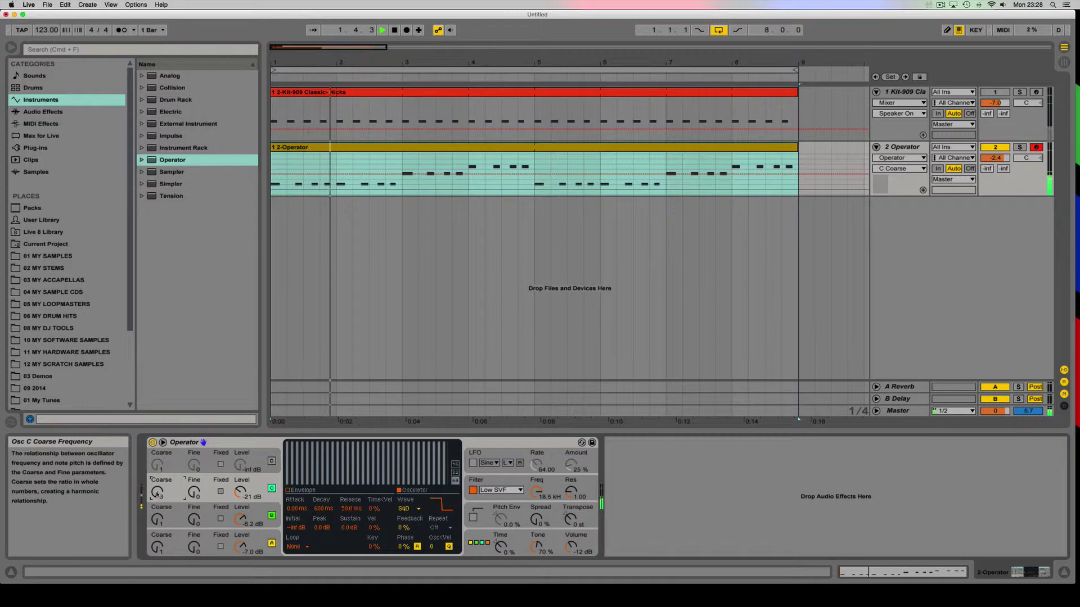
drag(240, 492, 240, 497)
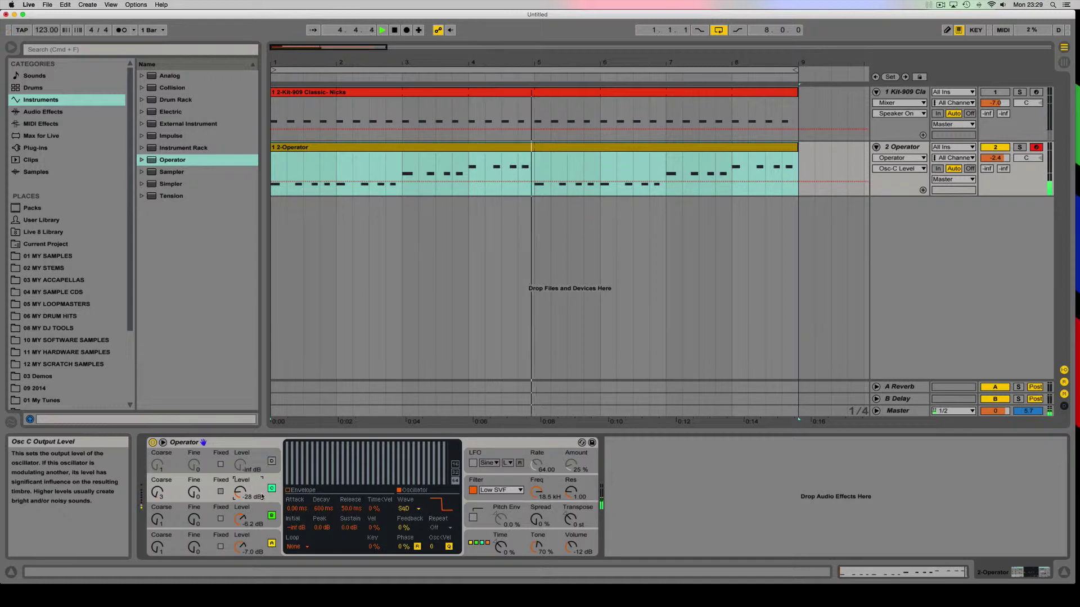
Switch on oscillator D, change its waveform to Square D and set its level to -23 dB.
click(271, 461)
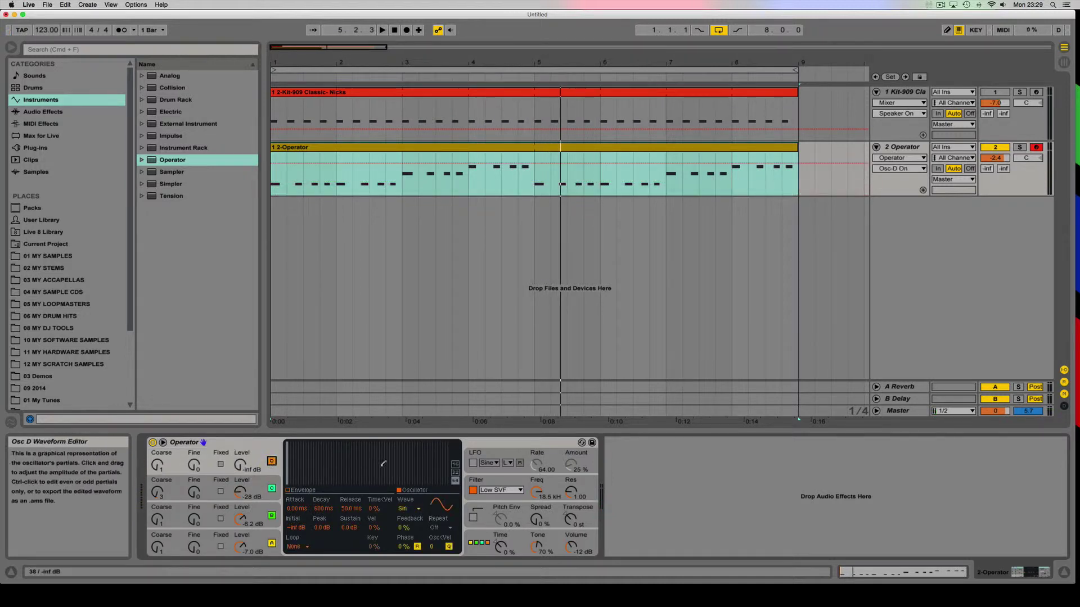
click(271, 461)
click(412, 509)
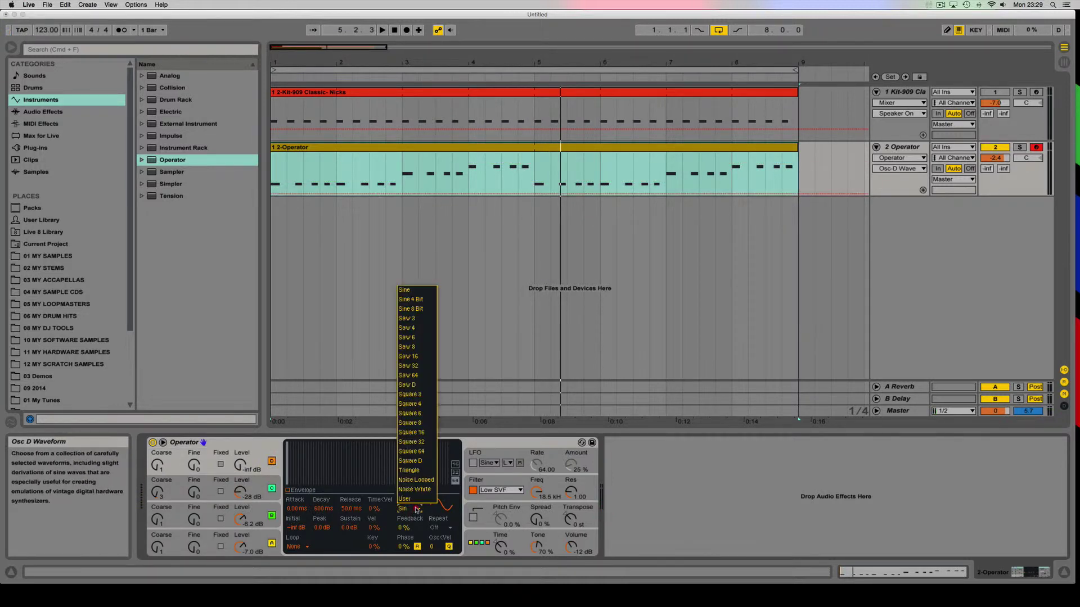
click(419, 461)
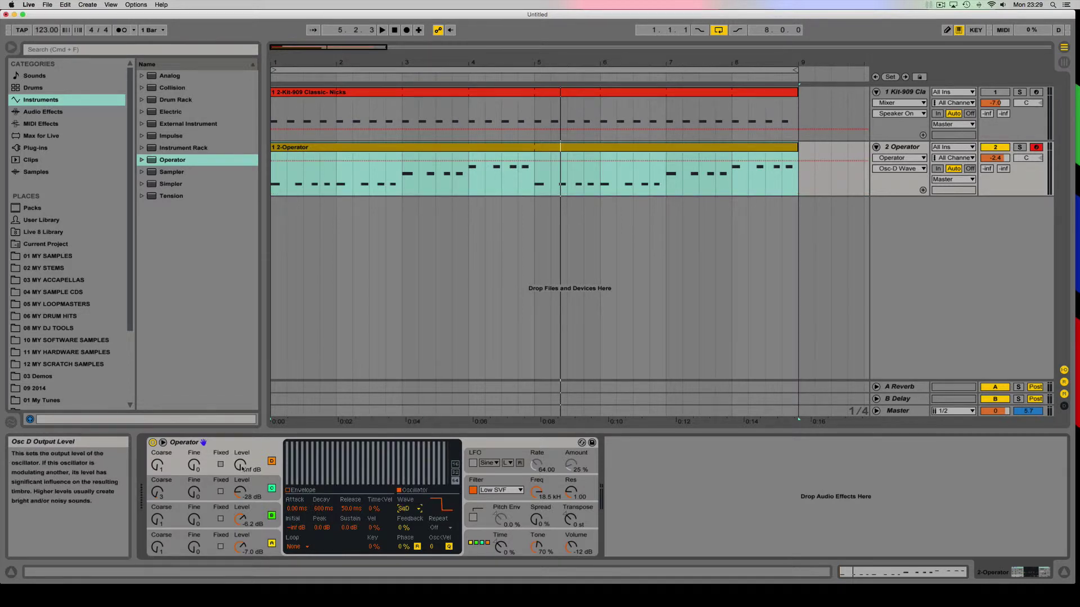
key(space)
mouse_move(242, 468)
mouse_down()
mouse_move(261, 451)
mouse_move(241, 475)
mouse_up()
Raise oscillator D's coarse frequency to 5 and play the bassline.
key(space)
drag(158, 465, 157, 442)
key(space)
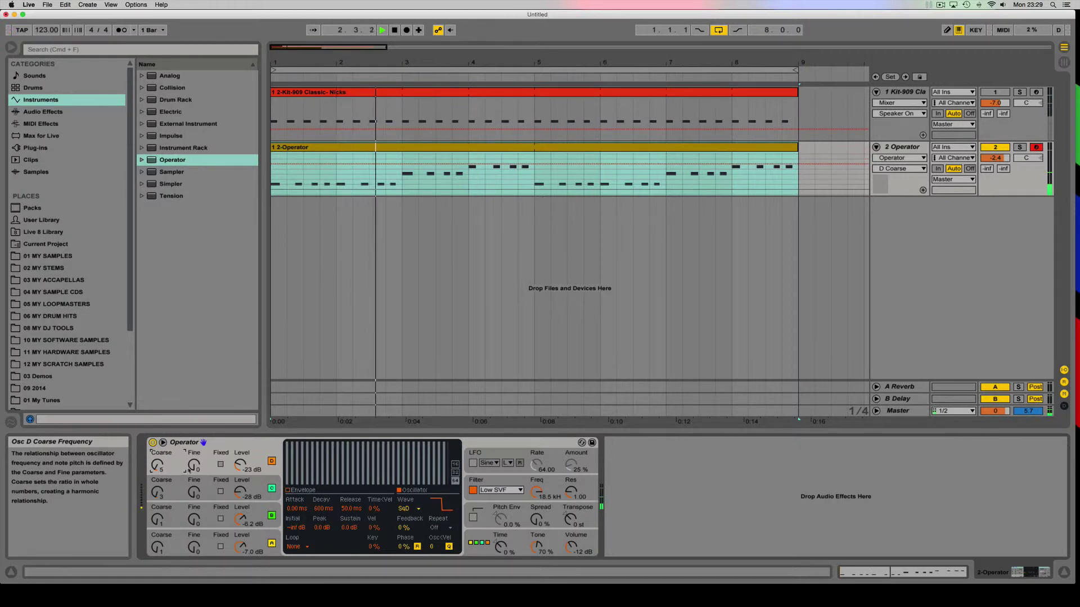
Lower oscillator D's level to -26 dB and shape its envelope with -inf dB sustain and a decay of about 350 ms.
drag(240, 464, 241, 468)
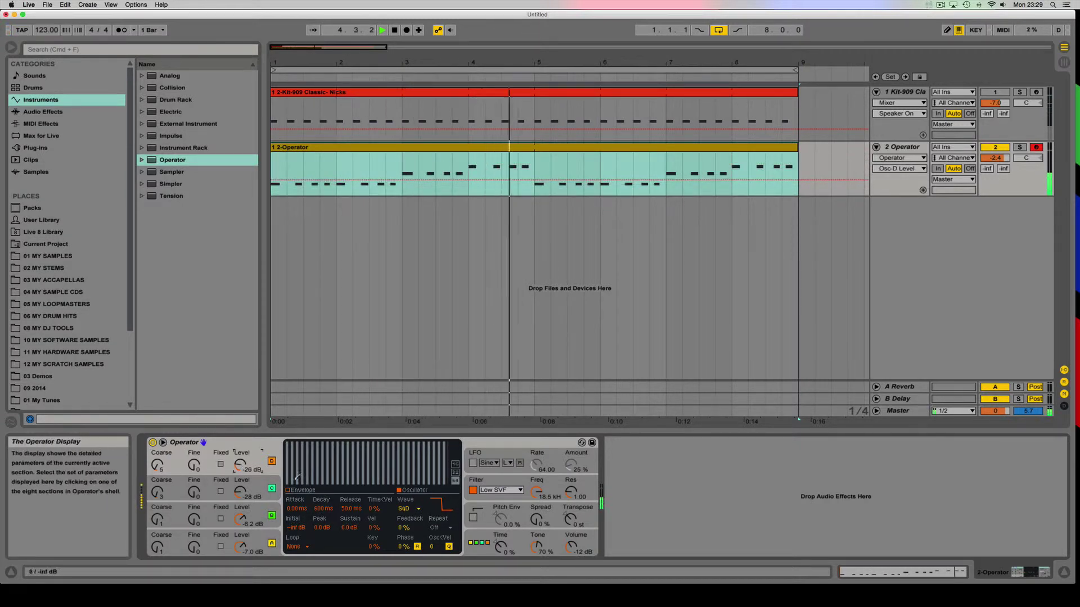
click(295, 490)
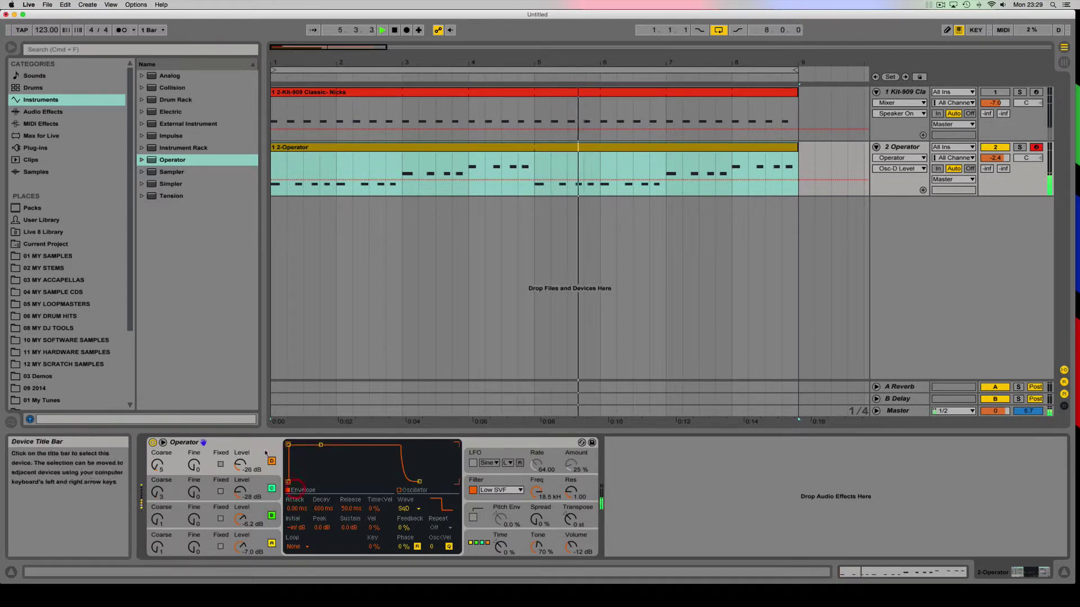
drag(321, 445, 319, 481)
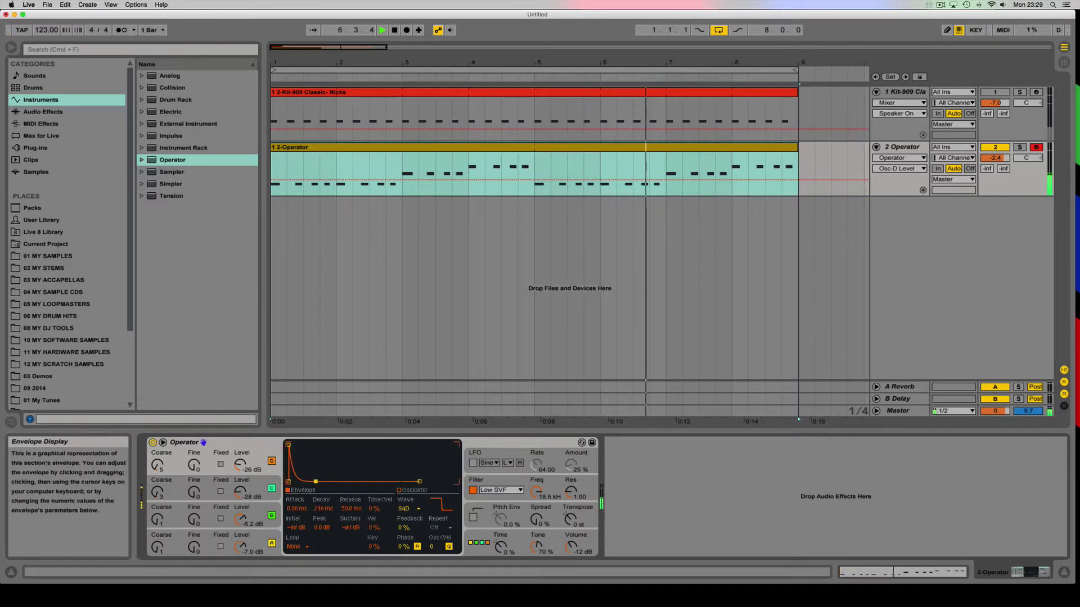
Pull oscillator A's envelope sustain down to -inf dB, stop playback and review the envelopes of oscillators B, C and D.
click(259, 487)
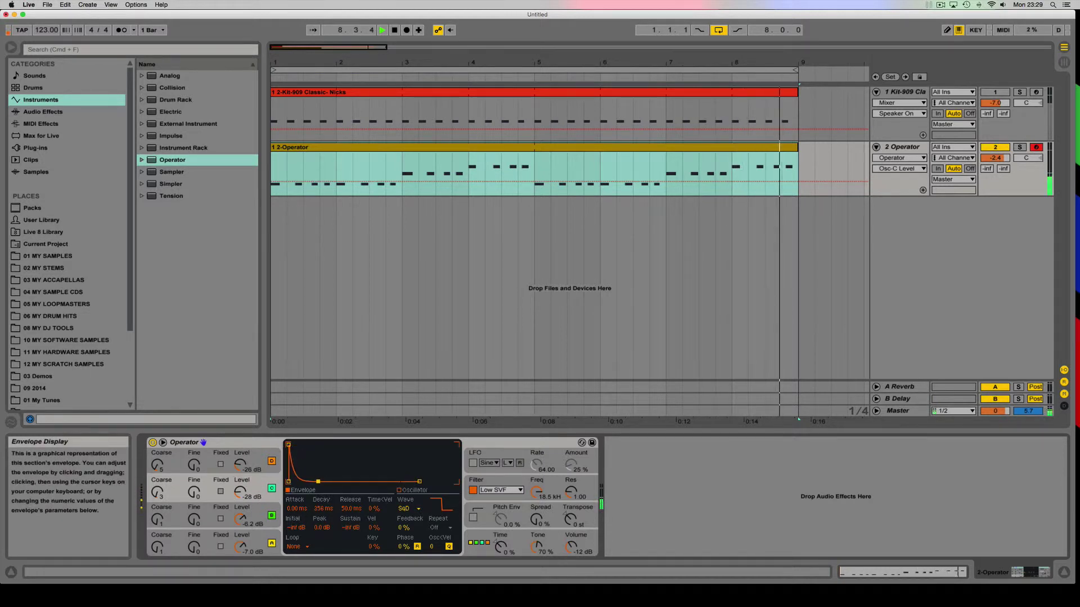
click(259, 518)
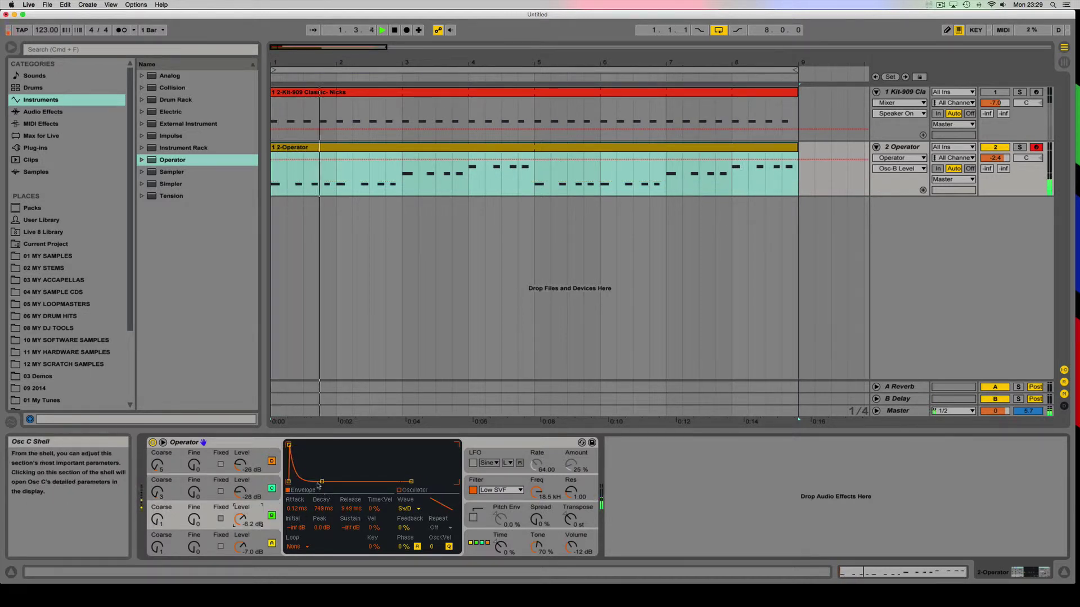
click(270, 534)
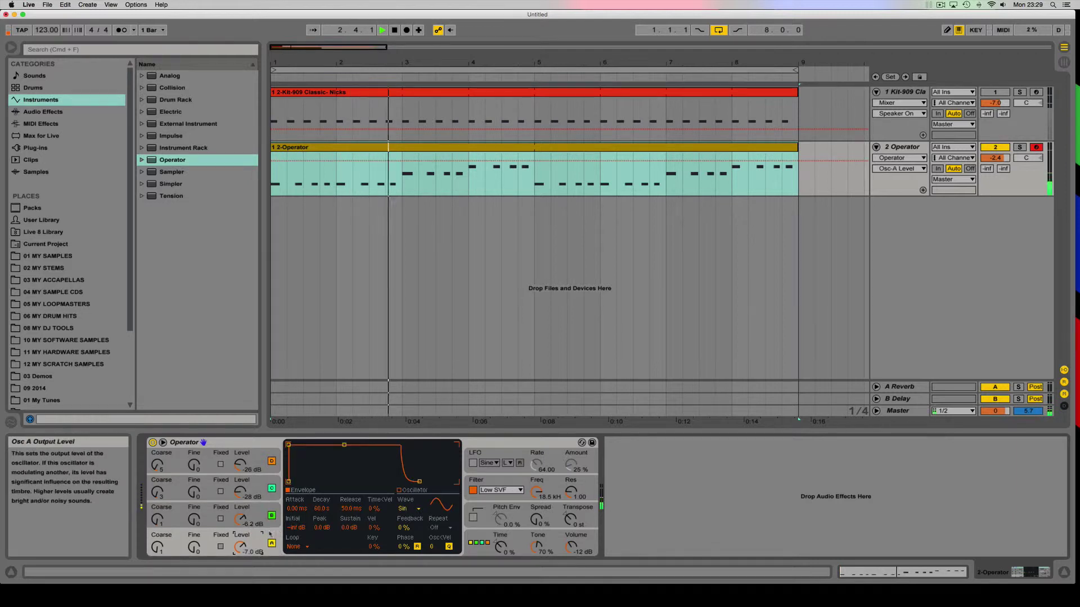
drag(344, 445, 344, 482)
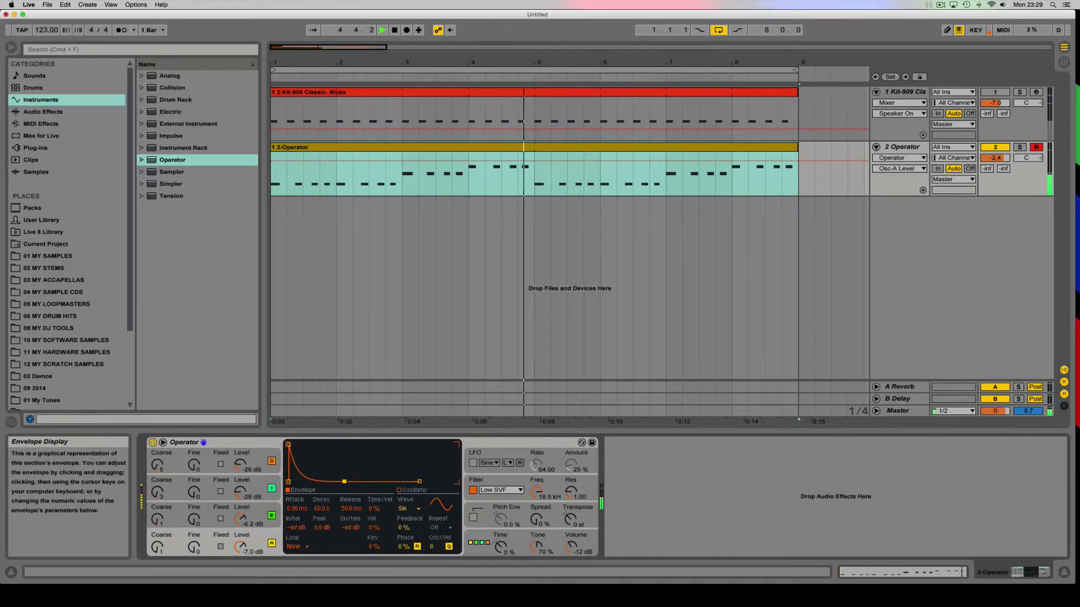
key(space)
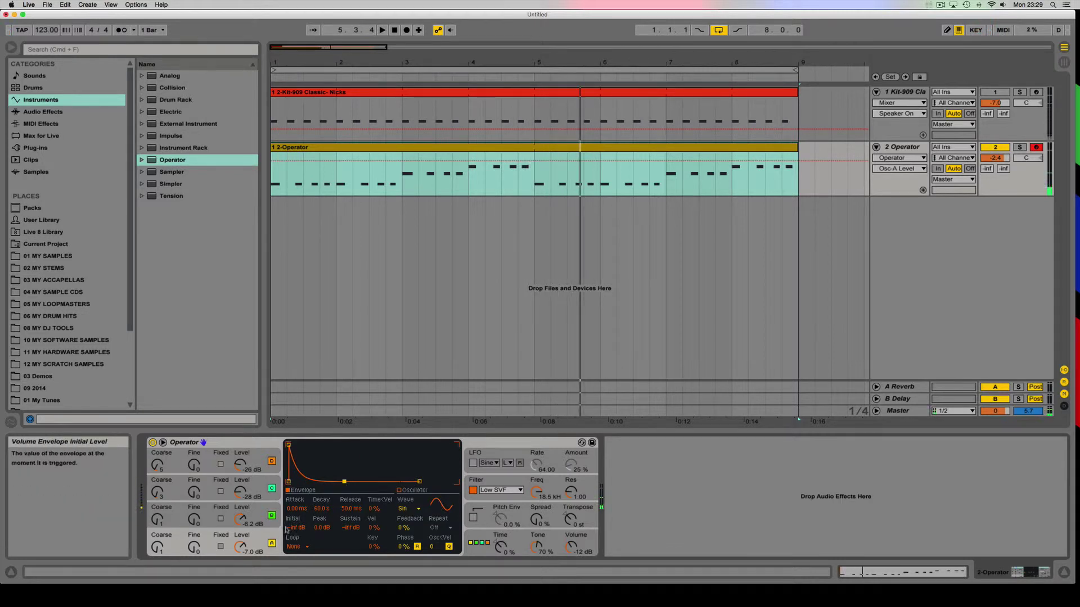
click(259, 514)
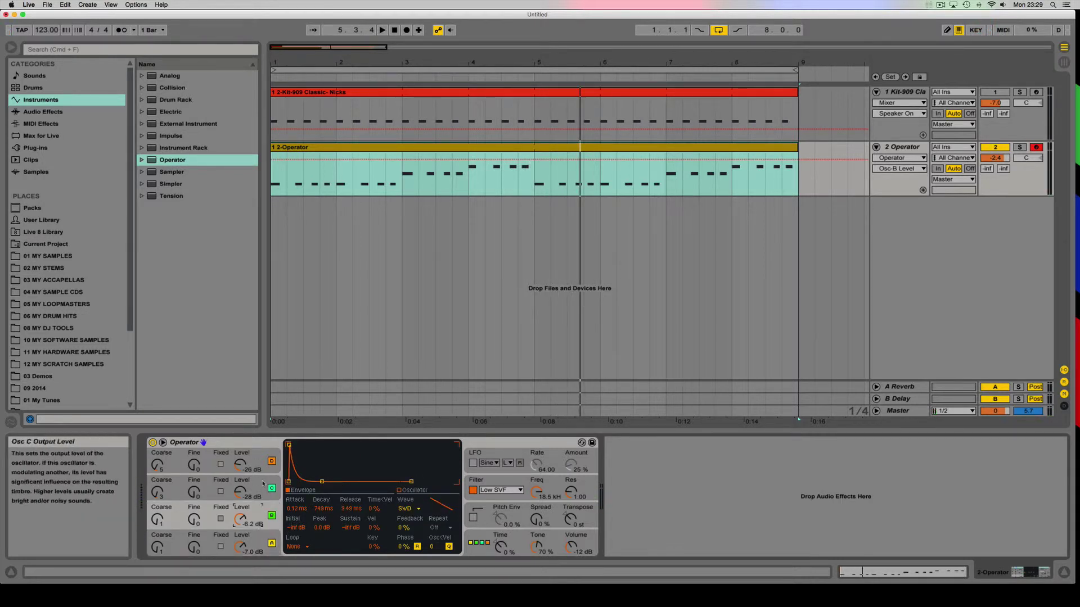
click(259, 485)
click(259, 459)
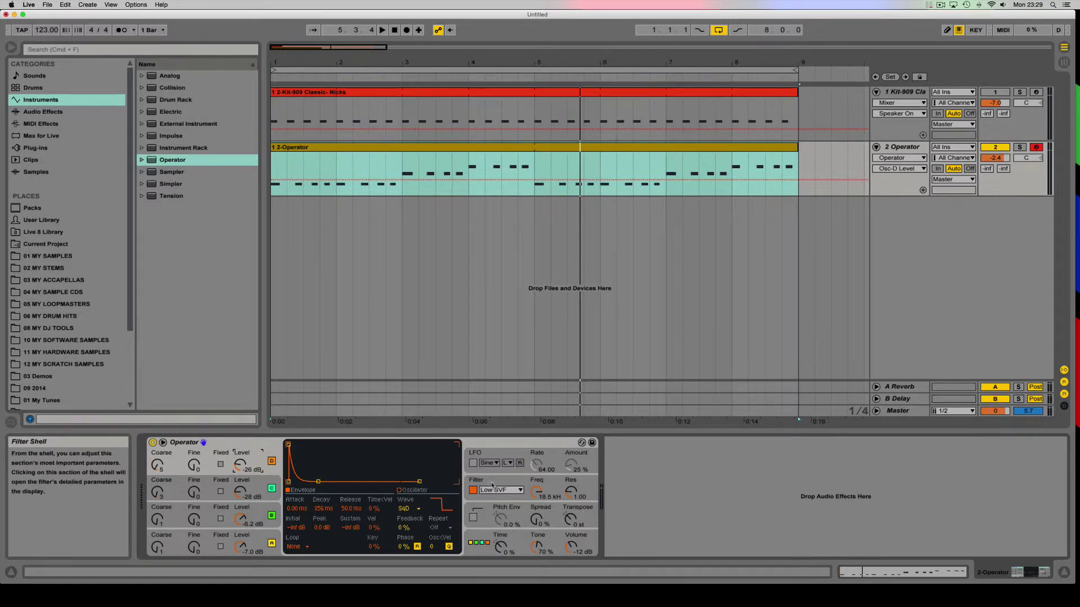
Switch on Operator's pitch envelope and set its amount to 100%.
click(487, 512)
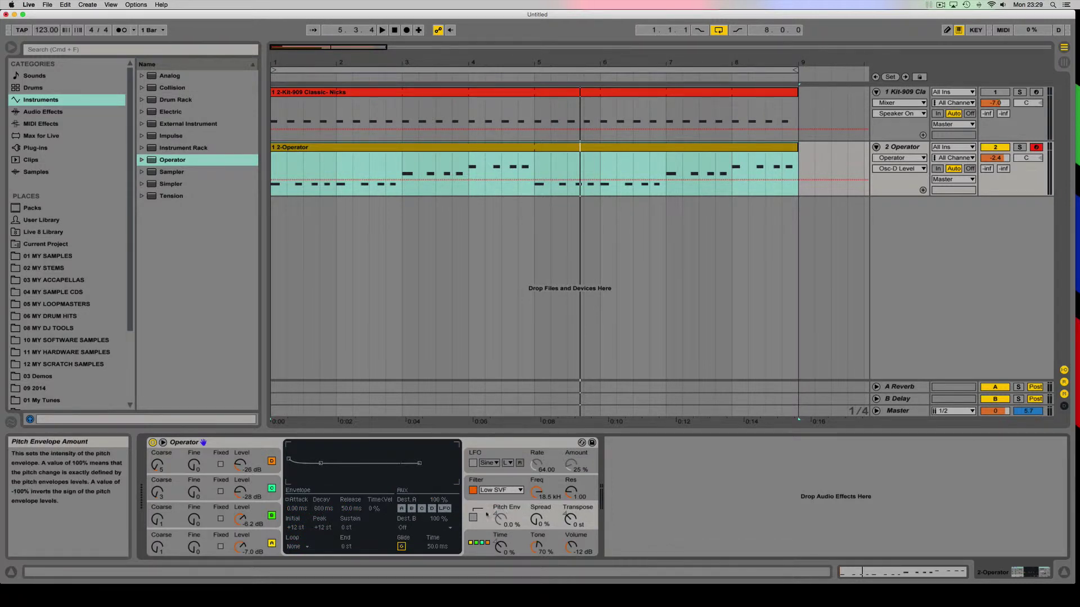
click(473, 518)
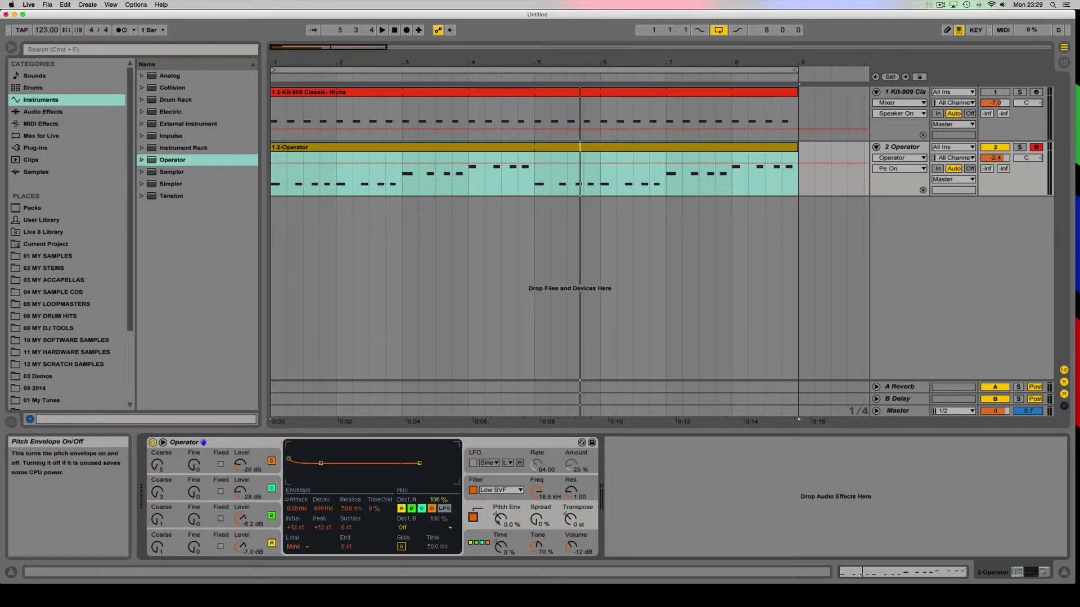
drag(500, 520, 501, 494)
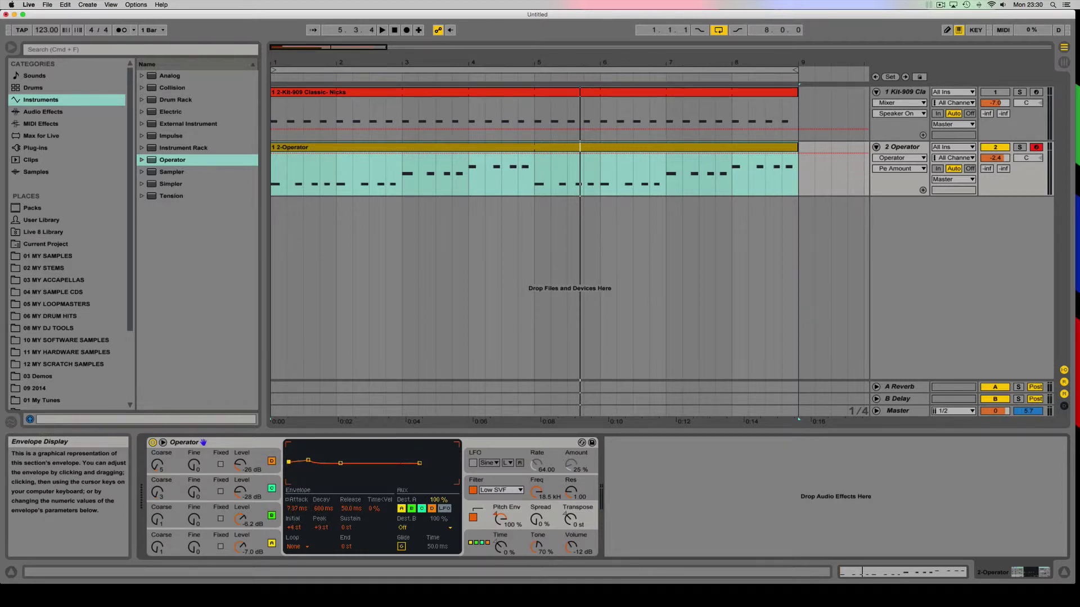
Set the pitch envelope's initial value to 0 st and raise its peak to +48 st.
drag(295, 528, 325, 541)
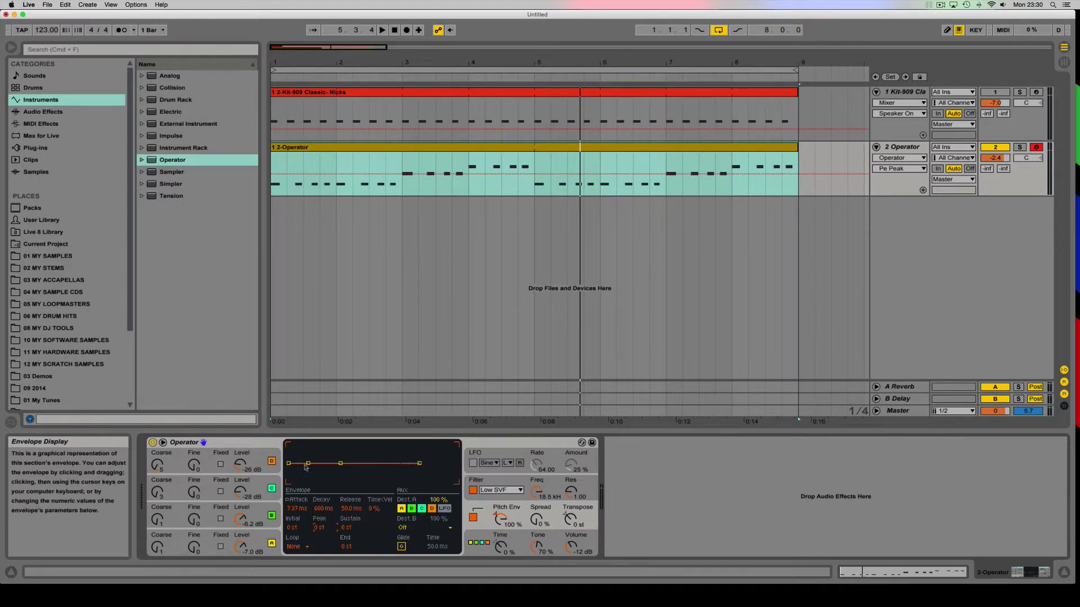
right_click(270, 446)
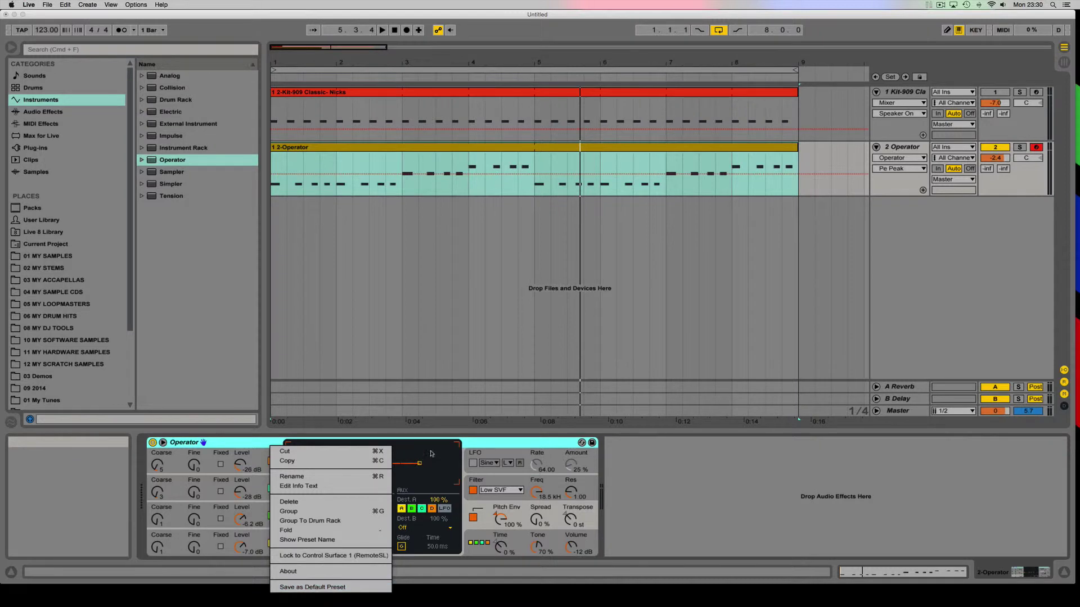
click(313, 464)
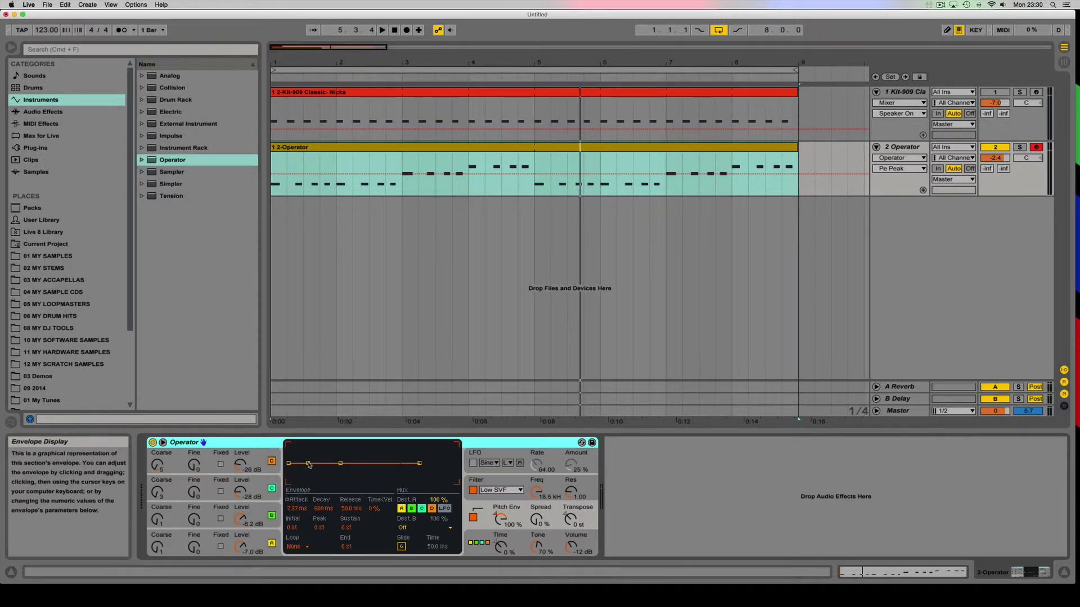
drag(308, 464, 304, 457)
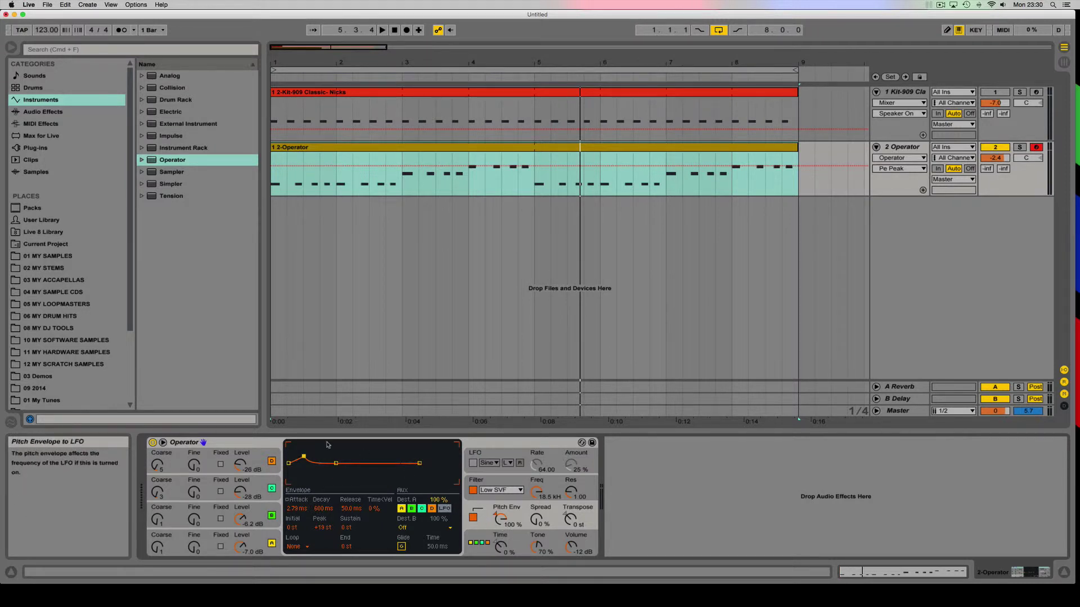
drag(303, 456, 295, 445)
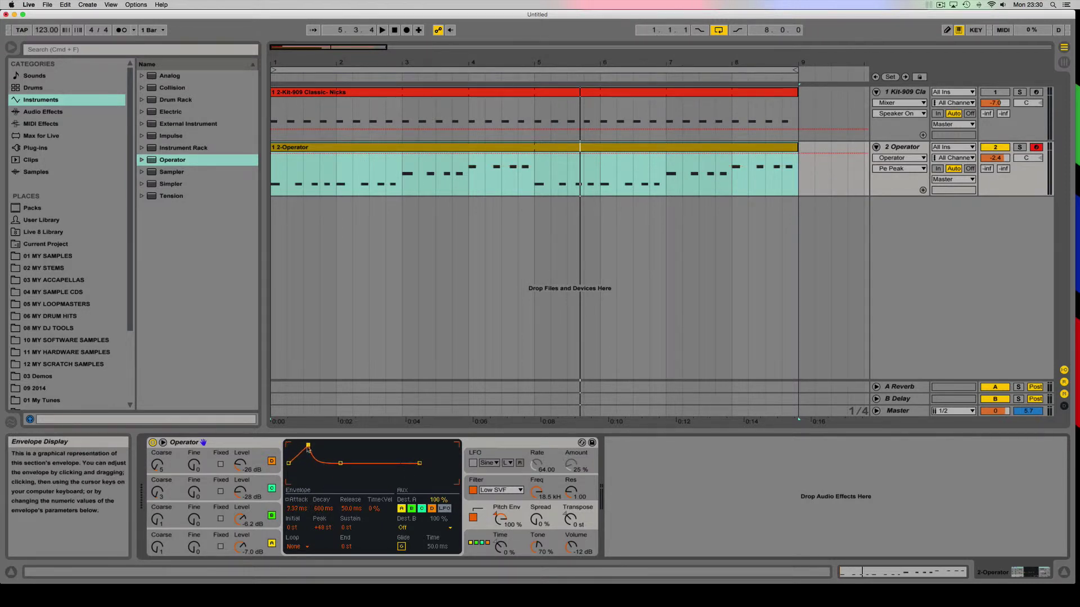
Look at oscillator D's envelope, return to the pitch envelope and shorten its attack to 0 ms while auditioning the bassline.
click(241, 464)
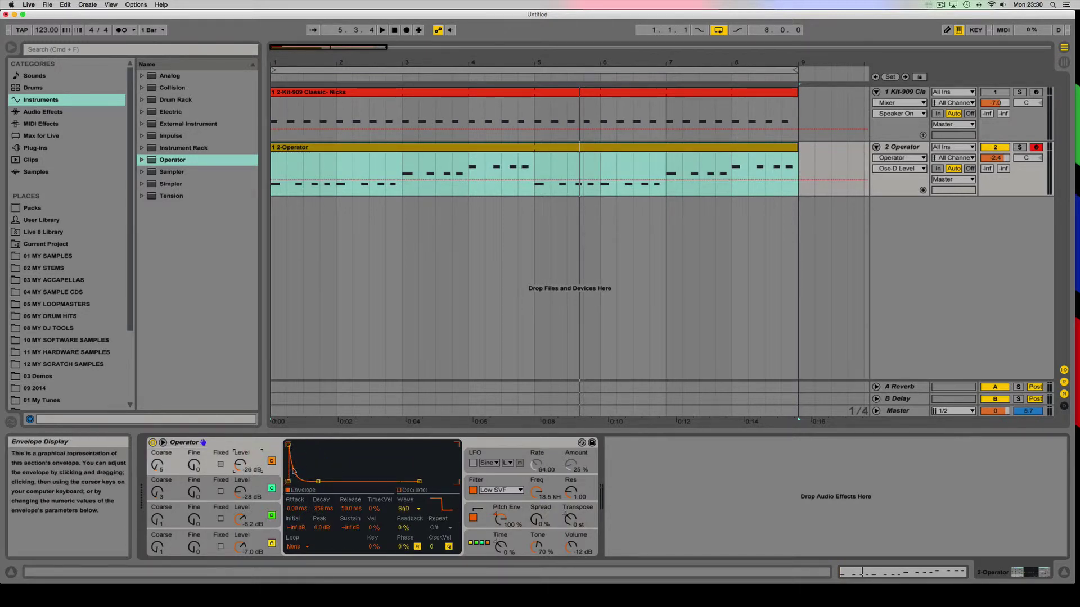
click(482, 508)
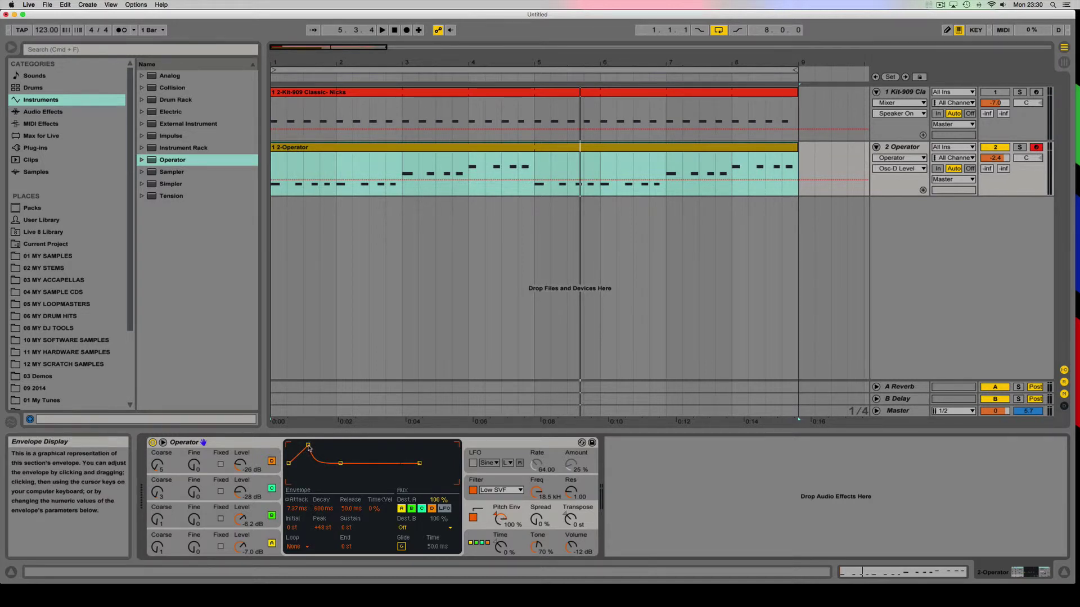
key(space)
mouse_move(308, 446)
mouse_down()
mouse_move(299, 458)
mouse_move(289, 444)
mouse_up()
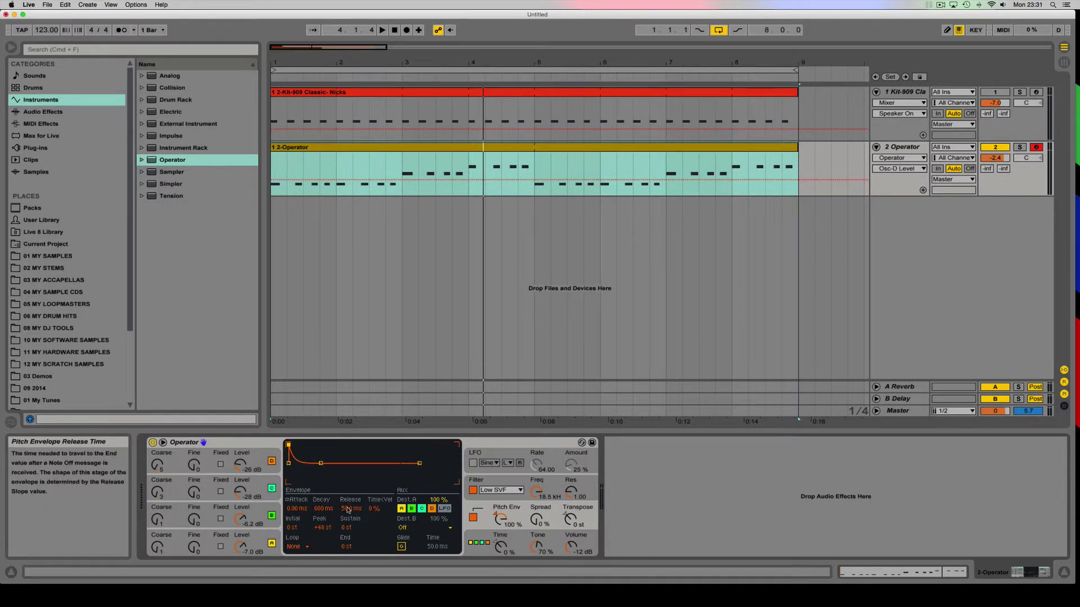
Set the pitch envelope's release to 5.12 ms and shorten its decay to under 7 ms while playing the bassline.
mouse_move(350, 508)
mouse_down()
mouse_move(350, 543)
mouse_move(347, 511)
mouse_up()
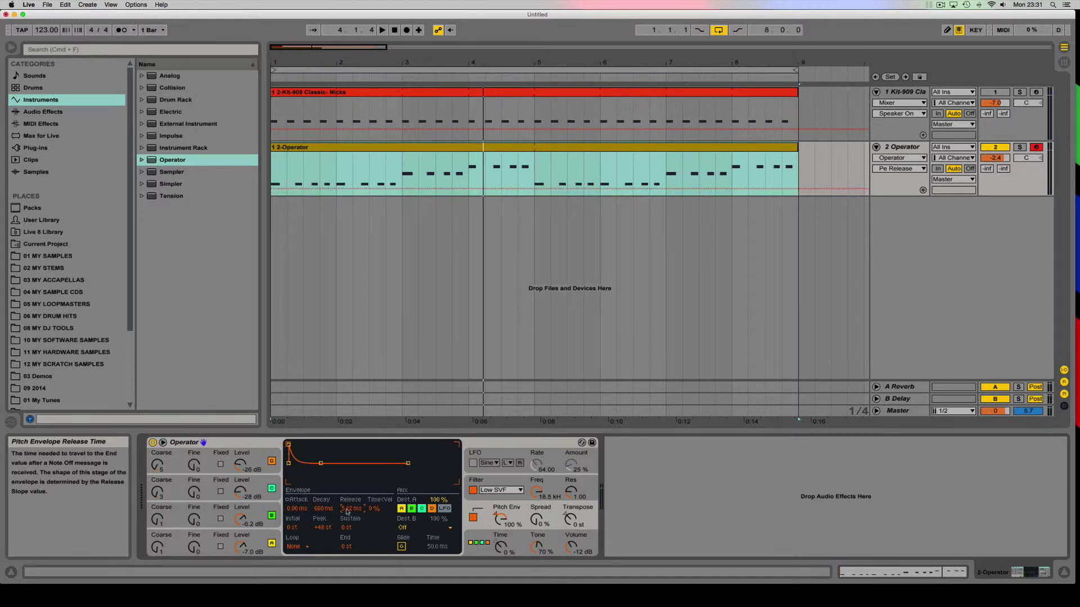
right_click(316, 511)
click(319, 508)
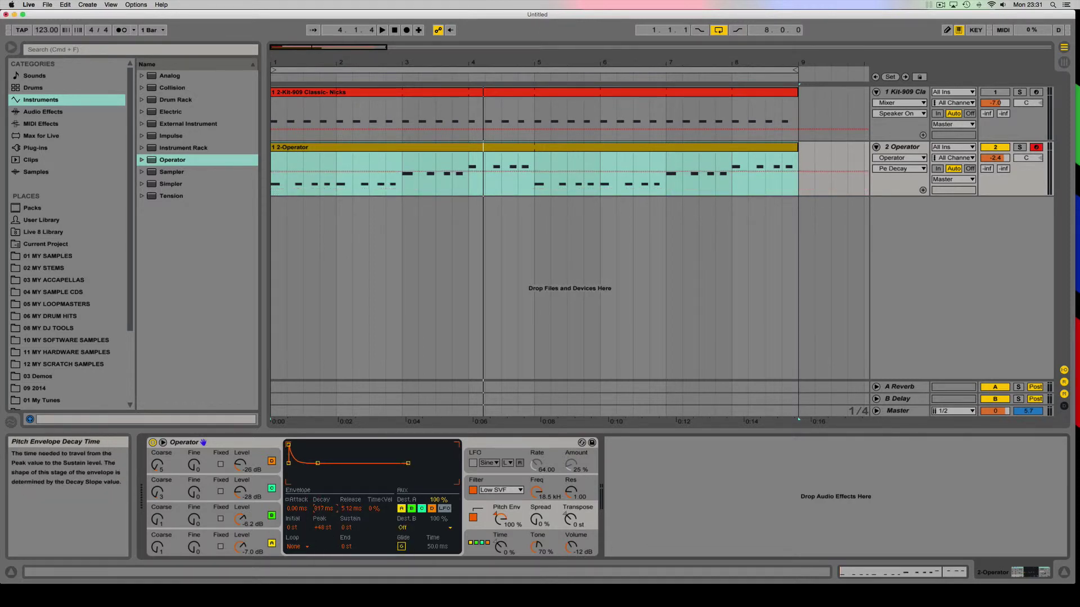
drag(318, 507, 318, 551)
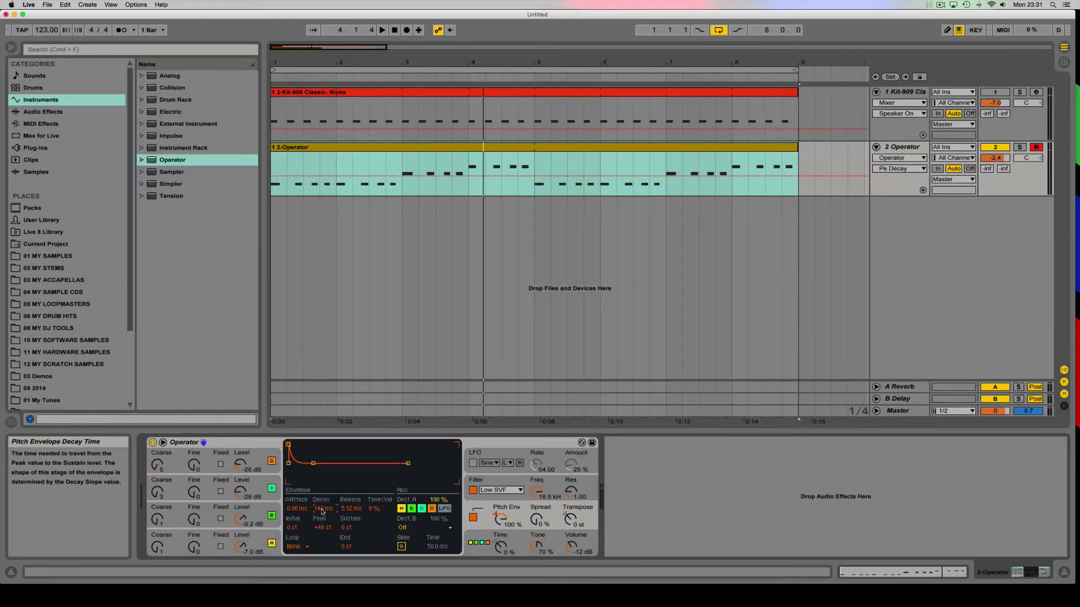
key(space)
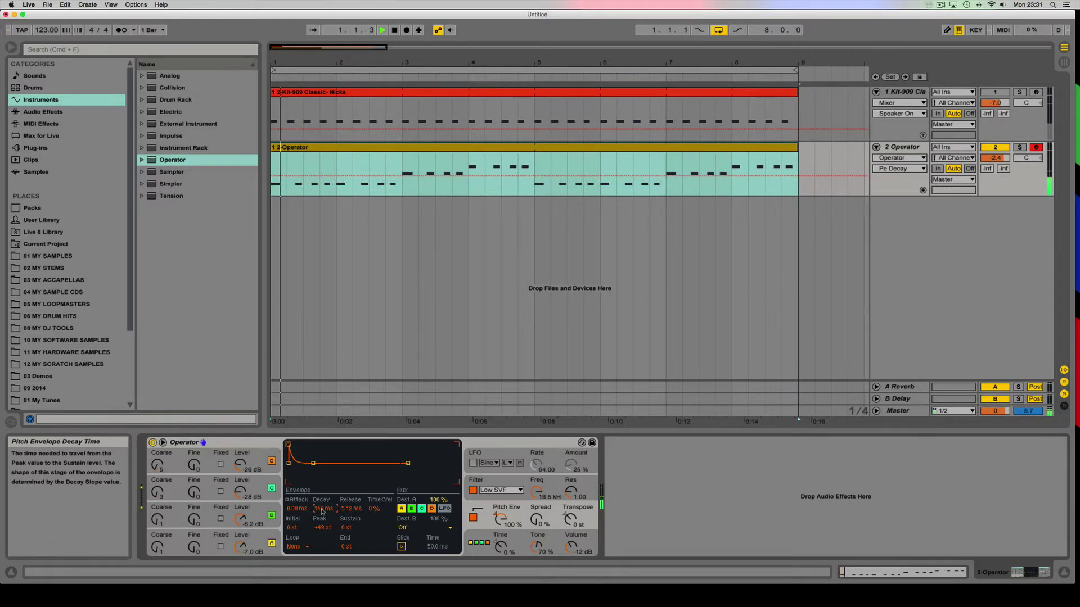
drag(322, 512, 322, 556)
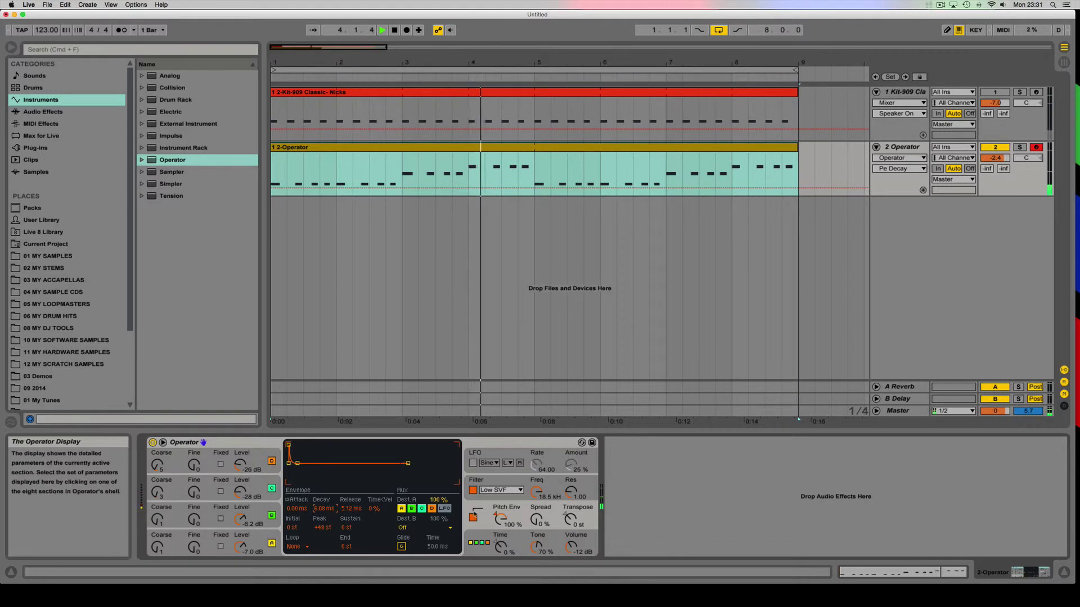
Compare the bassline with the pitch envelope off and on during playback, leaving it on.
click(472, 517)
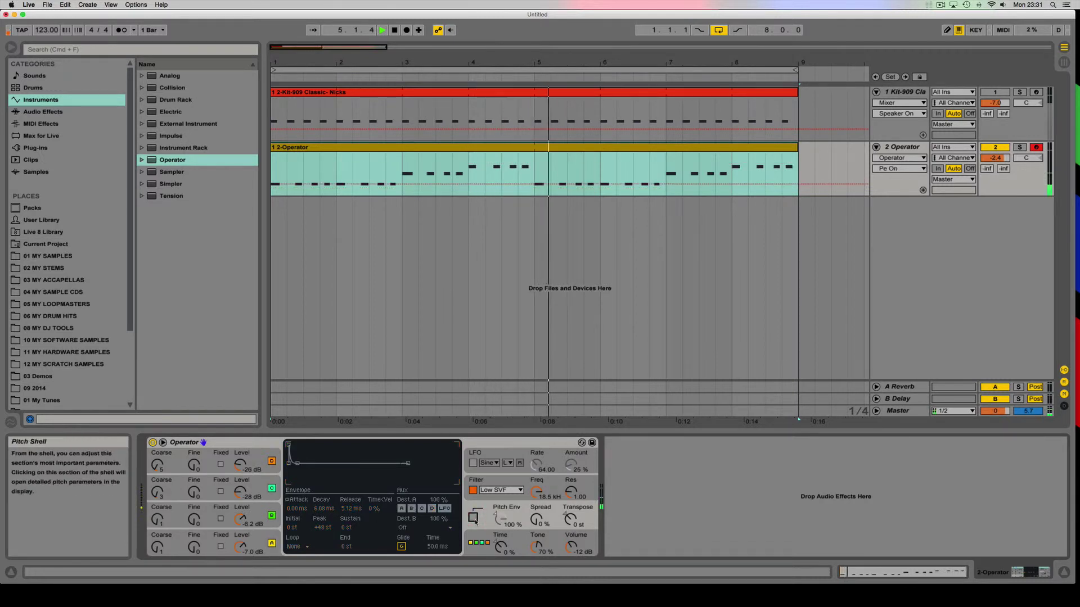
click(473, 517)
key(space)
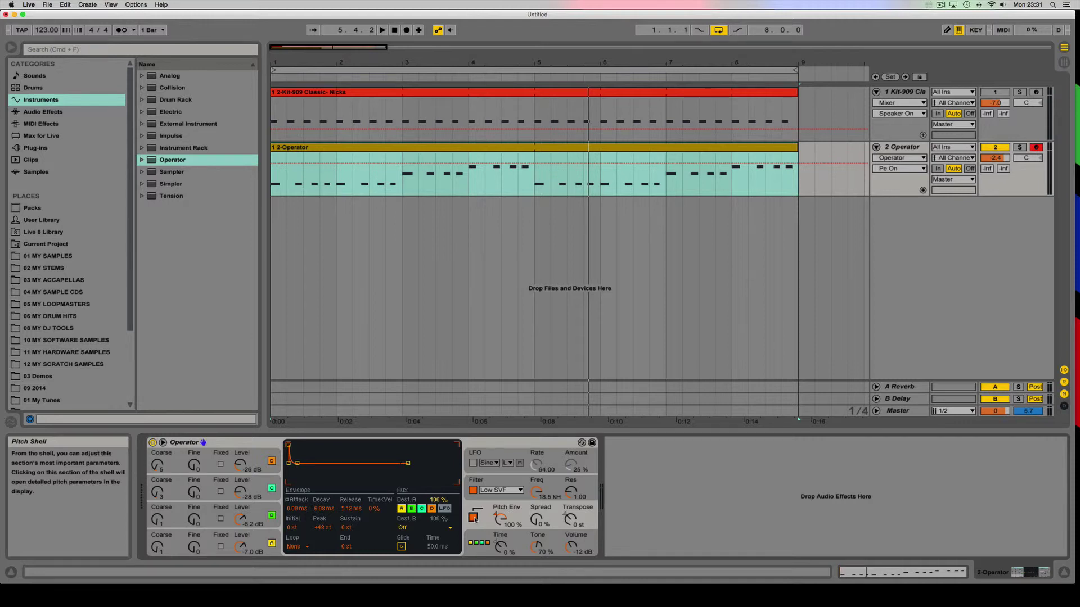
key(space)
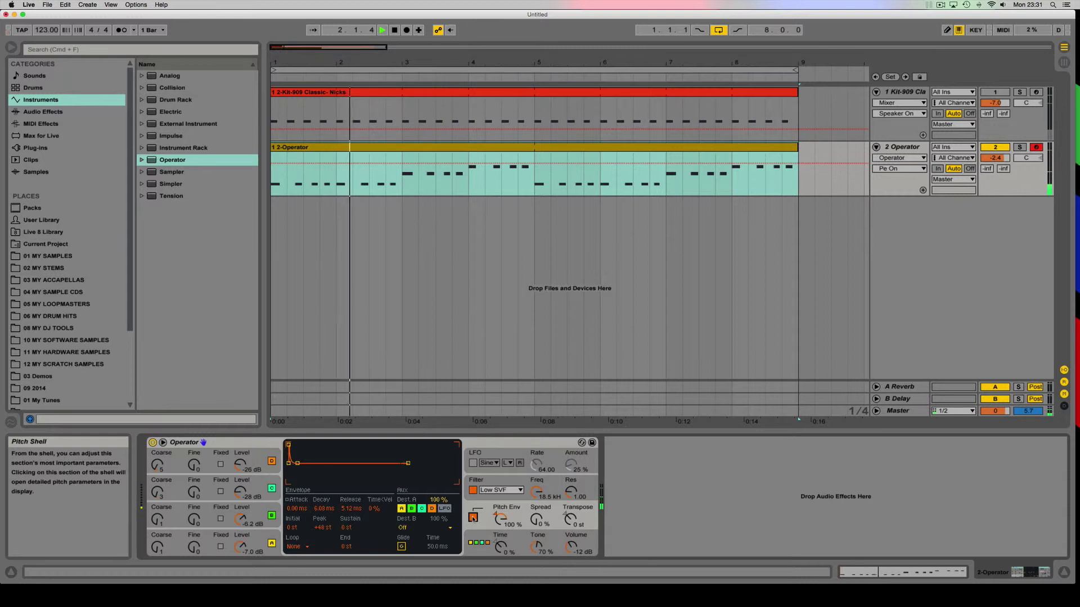
click(473, 518)
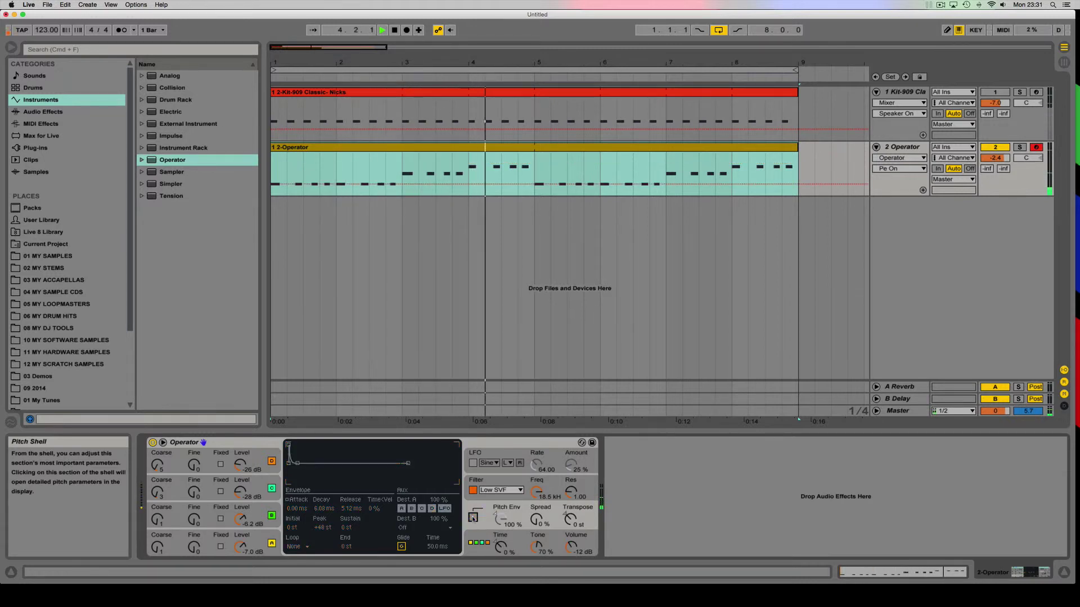
click(473, 518)
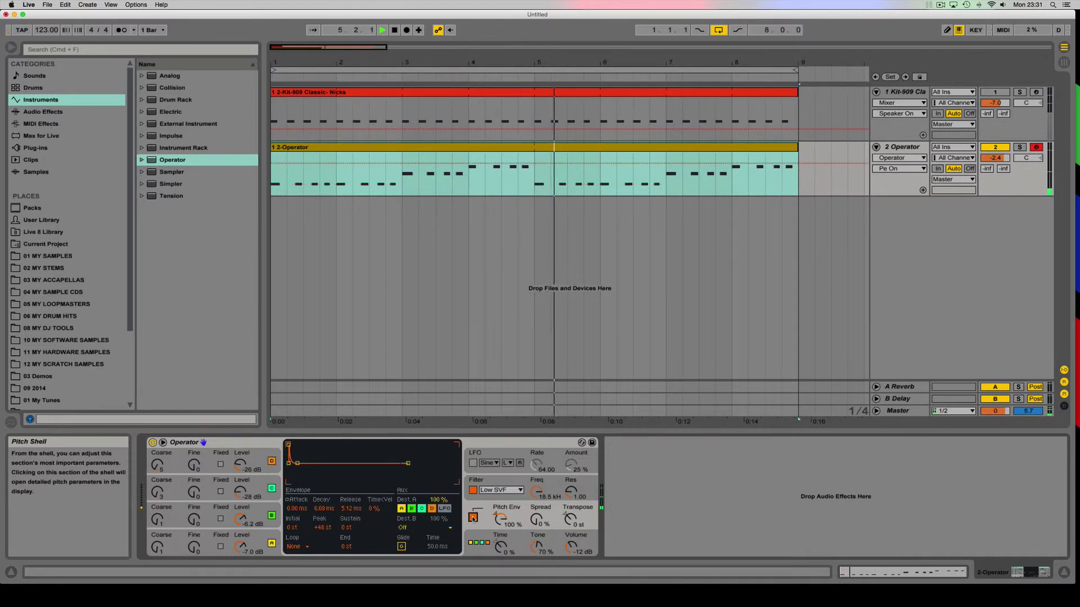
Set the pitch envelope's decay to 11.1 ms and compare the sound with the envelope off and on.
click(324, 508)
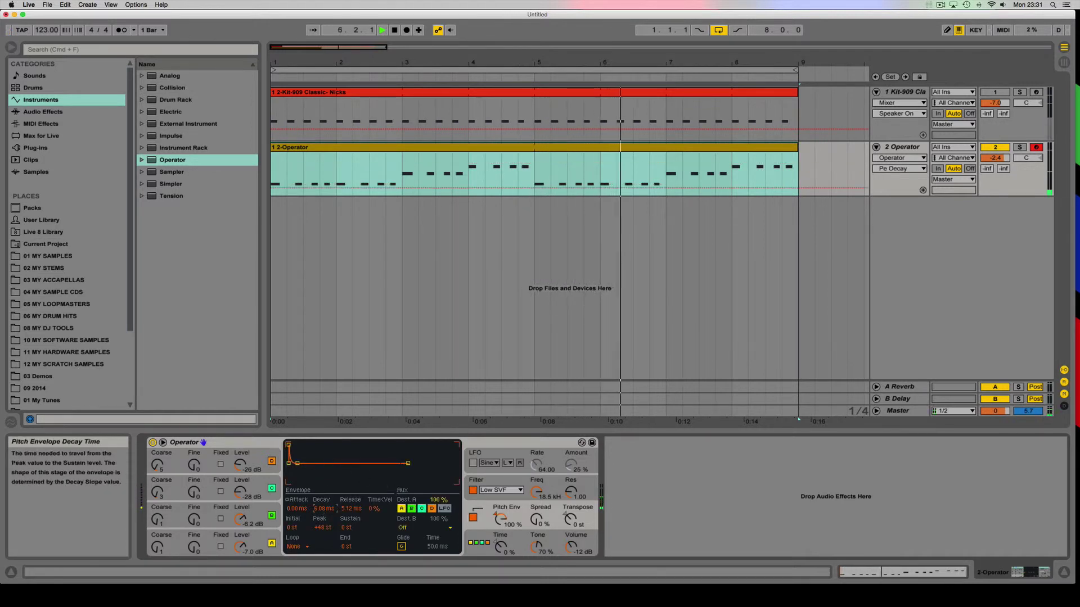
drag(324, 509, 324, 503)
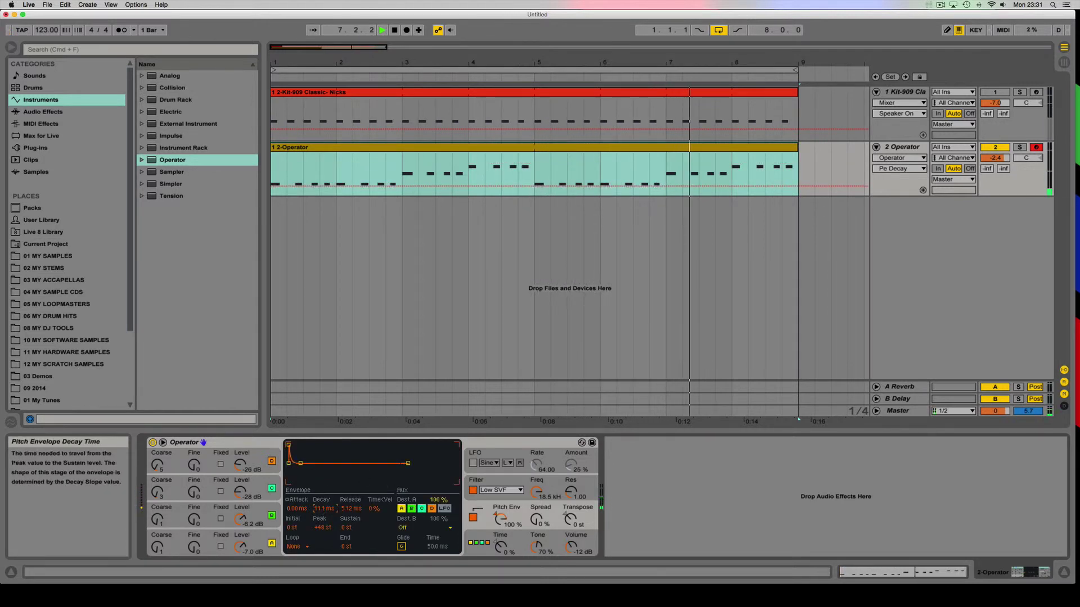
click(473, 518)
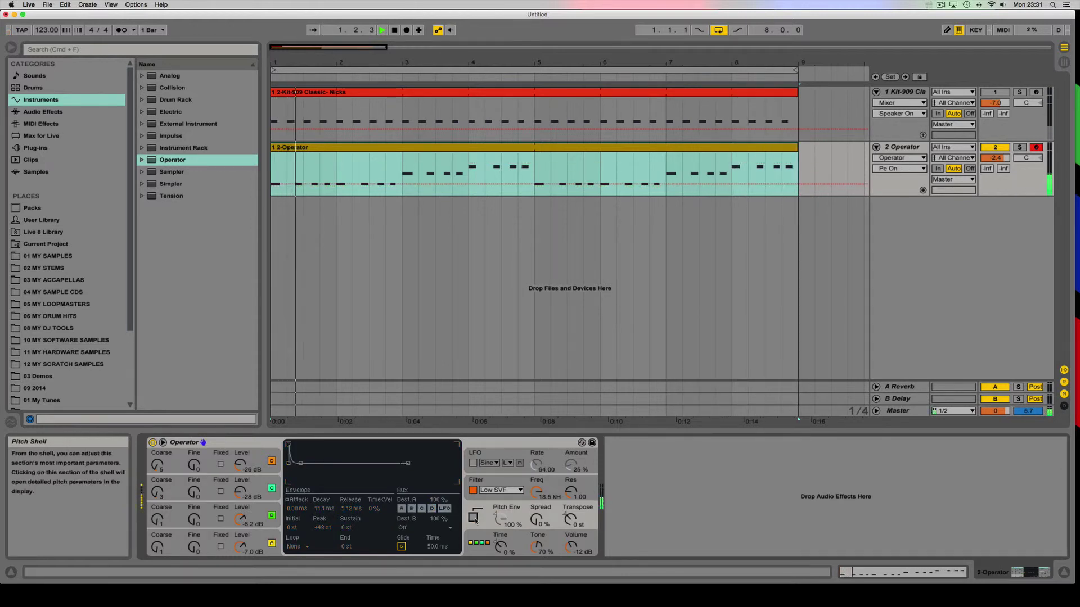
click(473, 518)
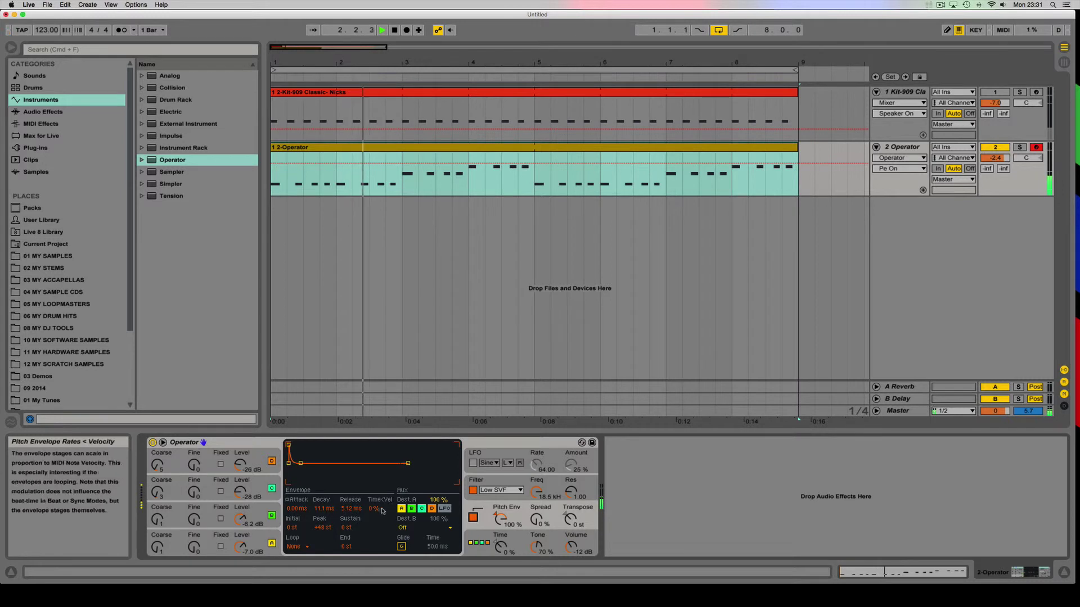
Set the pitch envelope amount to 54%, then test excluding oscillators B, C and D from its destinations before re-enabling them all.
drag(522, 519, 522, 544)
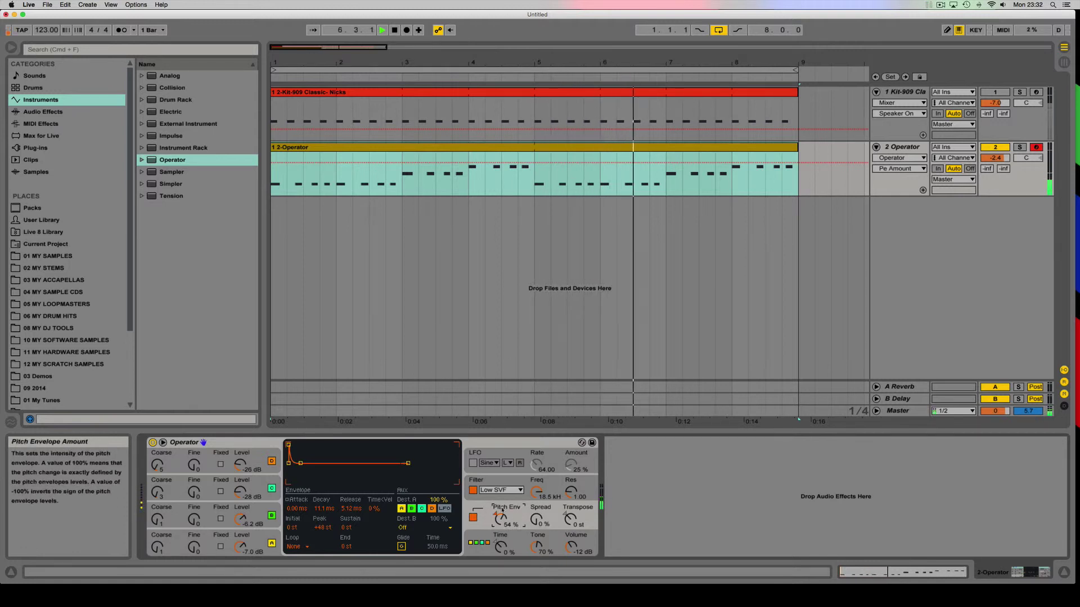
click(422, 509)
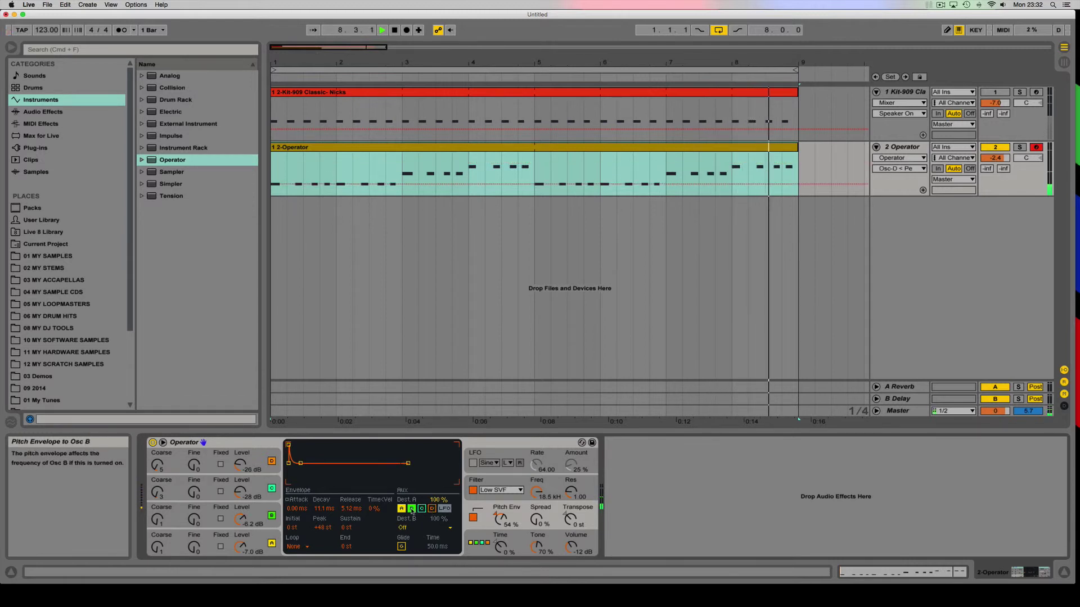
click(422, 509)
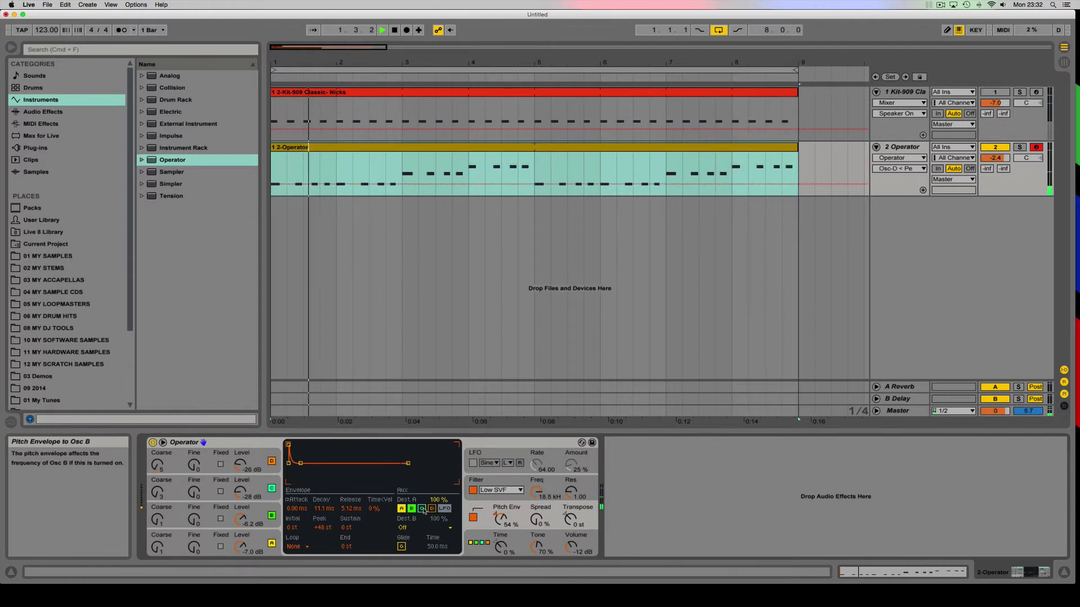
click(432, 509)
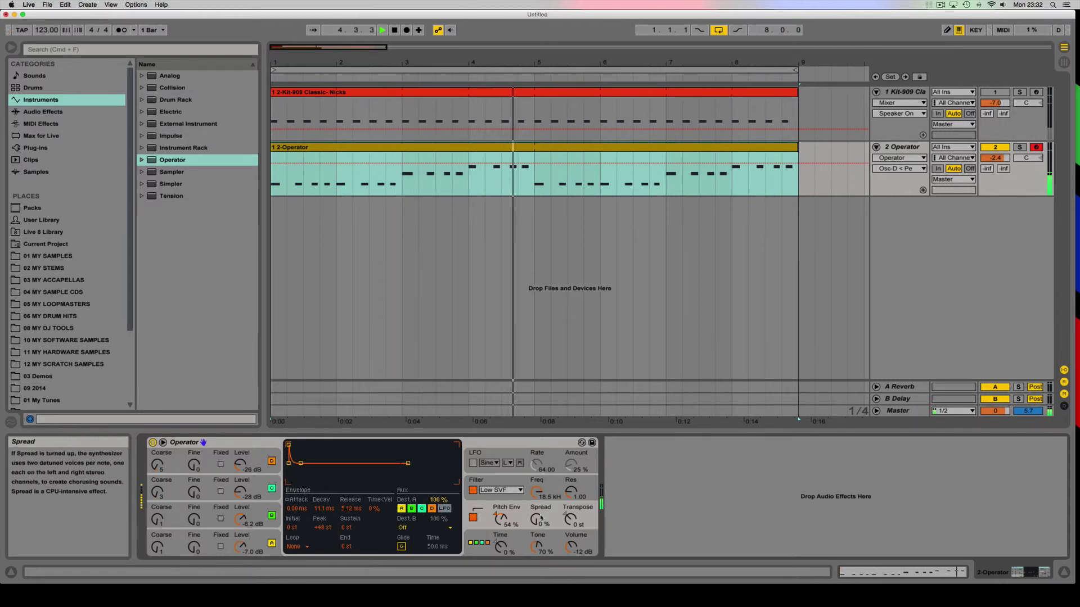
Reactivate the 909 kick track and play it together with the Operator bassline.
key(space)
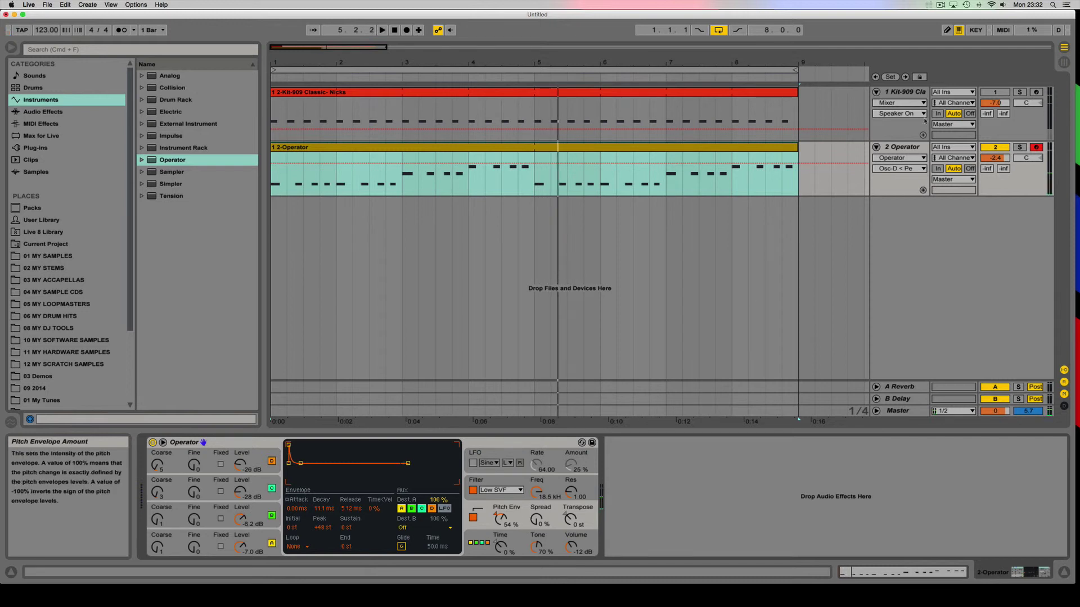
click(995, 92)
key(space)
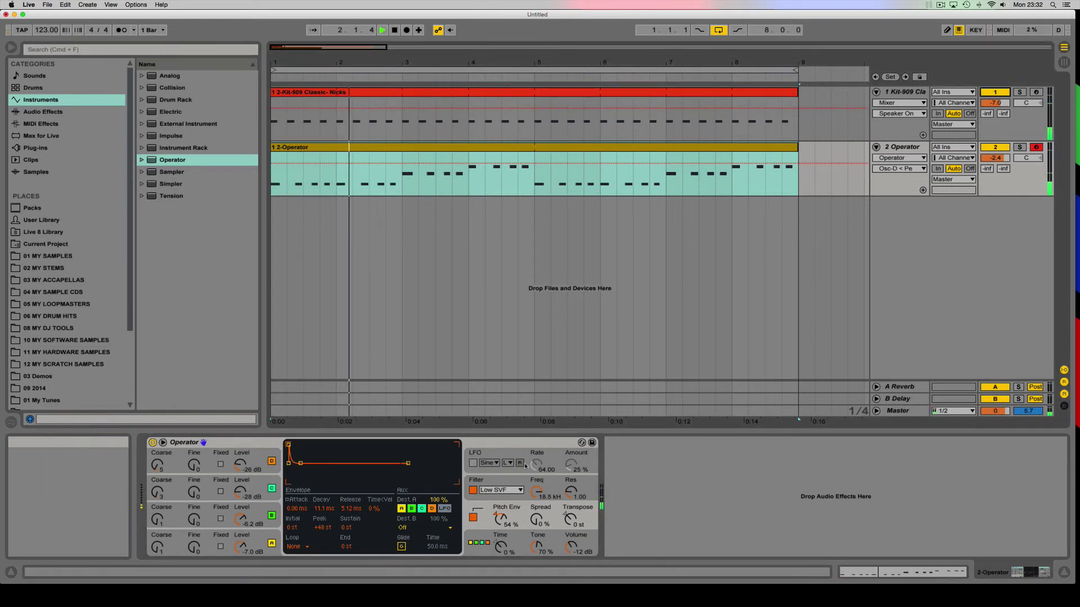
Bring up Operator's filter settings and turn the filter off.
mouse_move(539, 494)
mouse_down()
mouse_move(538, 528)
mouse_move(538, 493)
mouse_up()
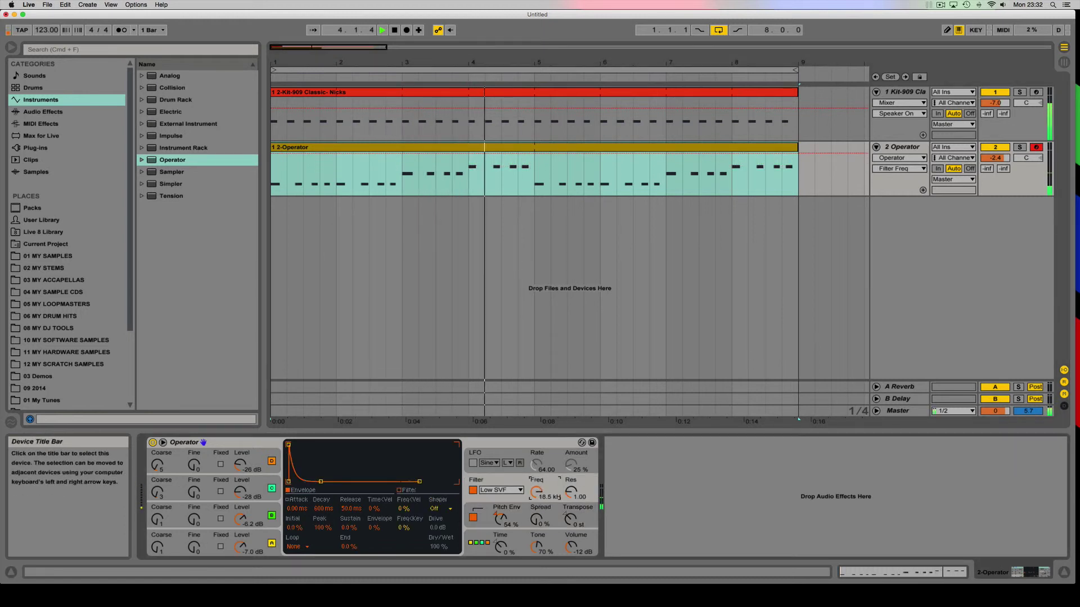
click(472, 490)
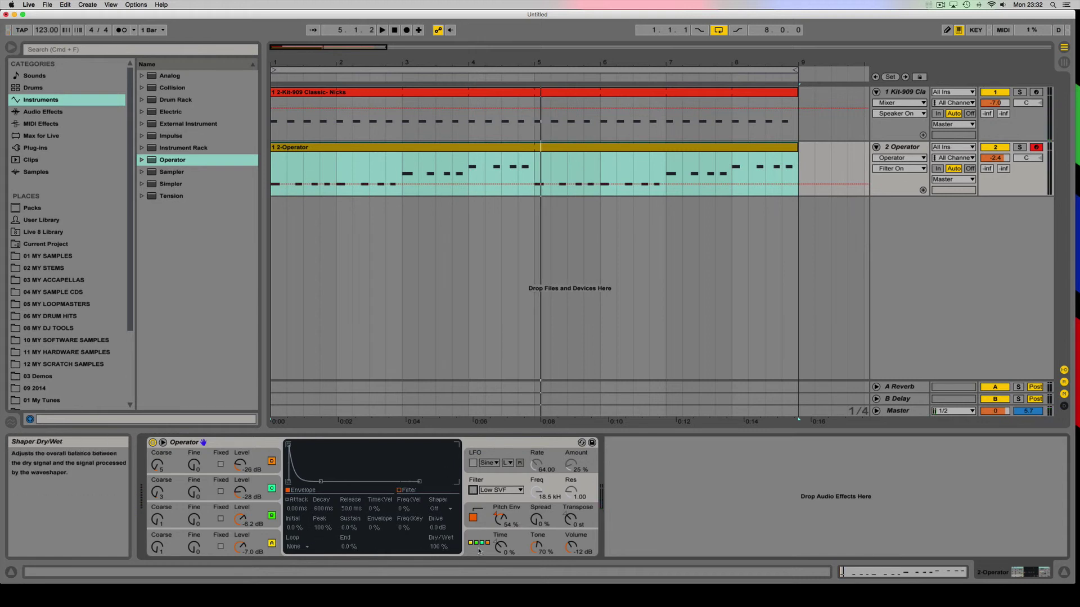
Set the pitch envelope's loop mode to Trigger and enable Glide.
click(481, 528)
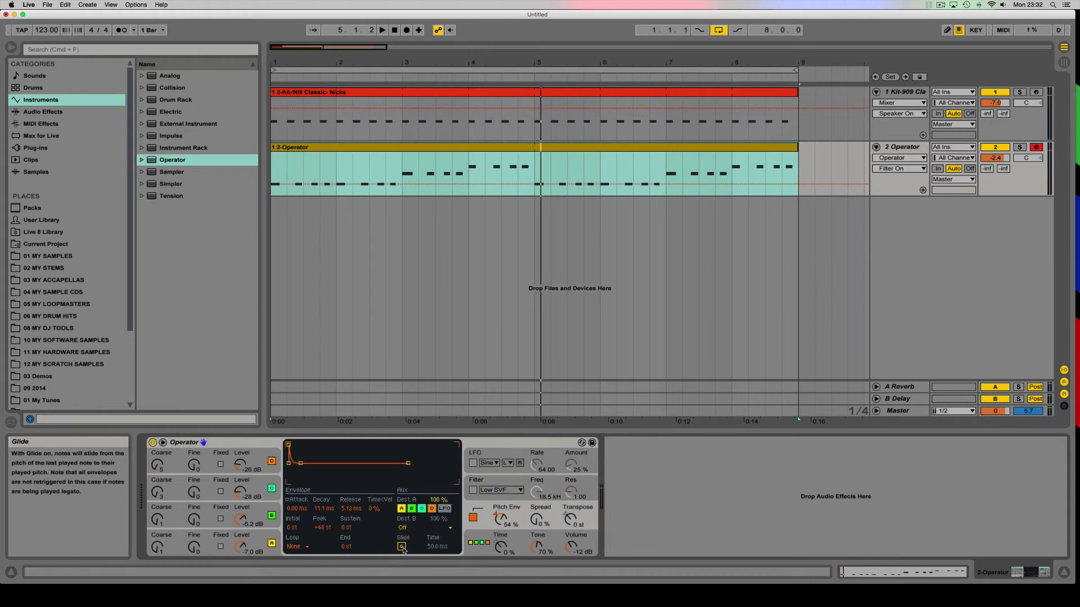
click(297, 547)
click(297, 593)
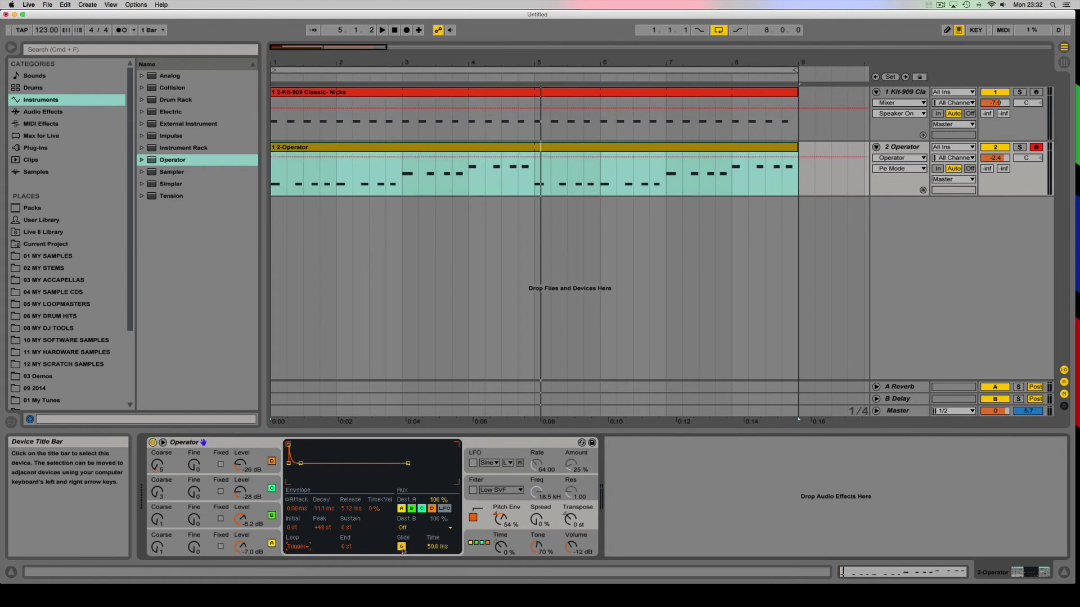